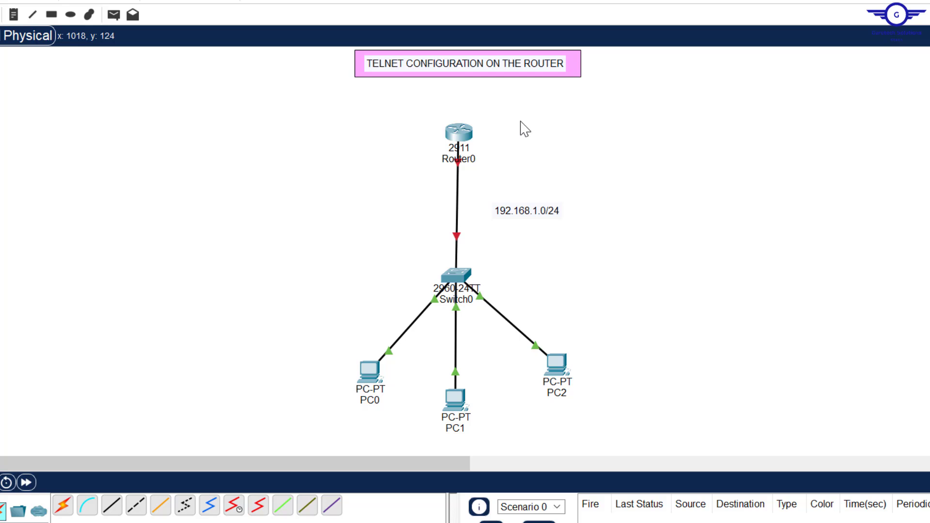
# - Select Router0 and then PC2 on the network topology
pyautogui.moveTo(407, 108); pyautogui.dragTo(533, 177)
pyautogui.moveTo(411, 106); pyautogui.dragTo(523, 170)
pyautogui.moveTo(397, 108); pyautogui.dragTo(484, 148)
pyautogui.click(670, 175)
pyautogui.moveTo(537, 317); pyautogui.dragTo(619, 431)
# - Highlight step 2 on IP addressing in config-guide.txt, then return to the topology
pyautogui.hotkey('alt', 'Tab')
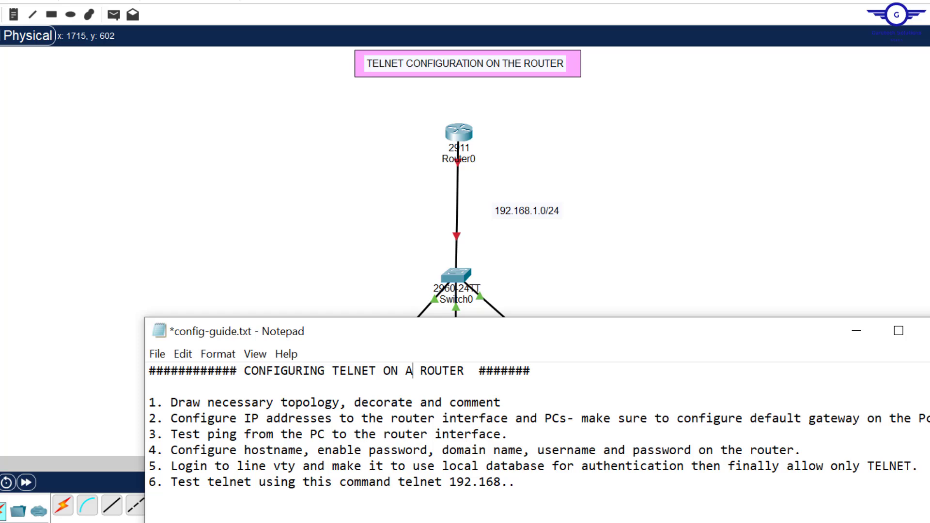
pyautogui.moveTo(925, 418); pyautogui.dragTo(167, 418)
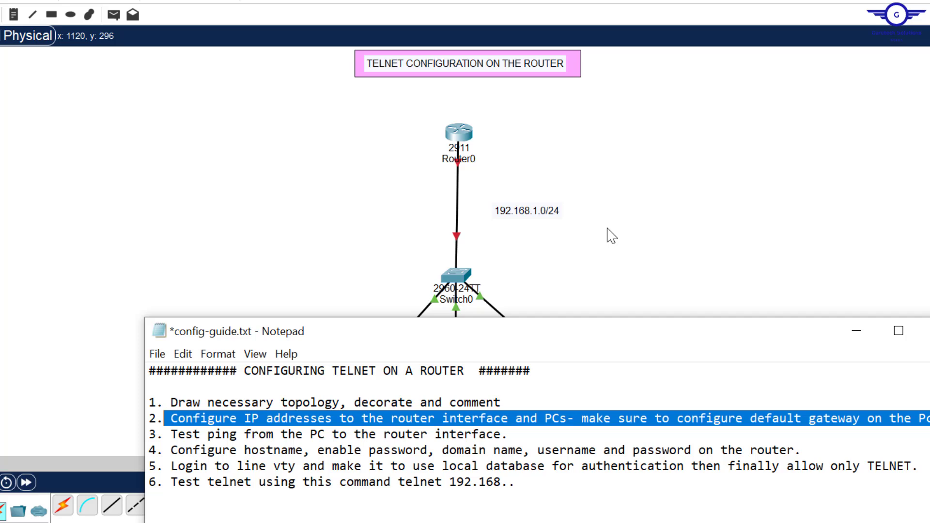
pyautogui.click(690, 249)
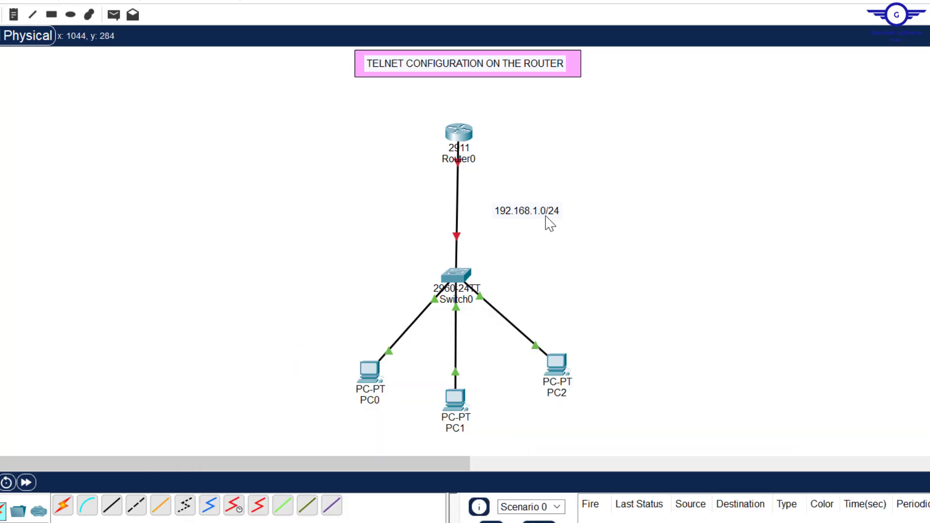
# - Select the 192.168.1.0/24 label, Router0 and the three PCs on the topology
pyautogui.moveTo(488, 199); pyautogui.dragTo(576, 228)
pyautogui.moveTo(407, 163); pyautogui.dragTo(519, 168)
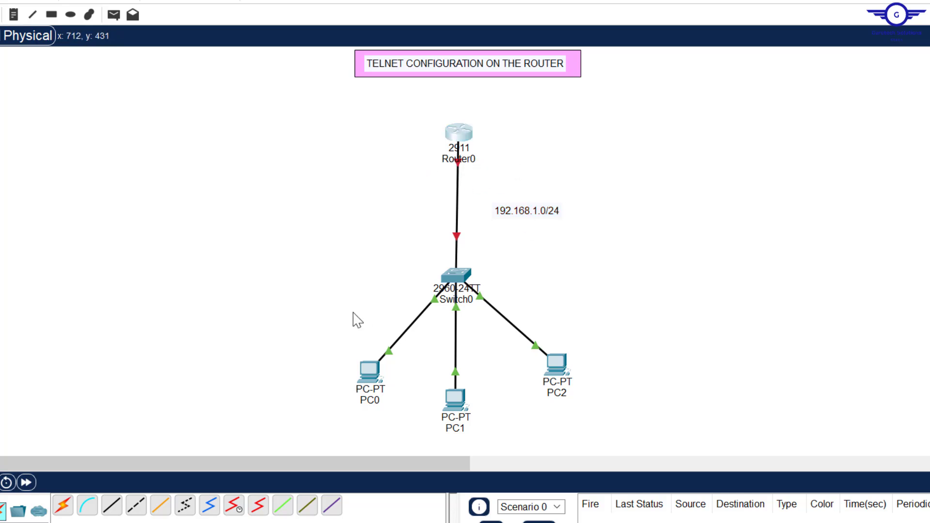
pyautogui.moveTo(293, 321); pyautogui.dragTo(702, 435)
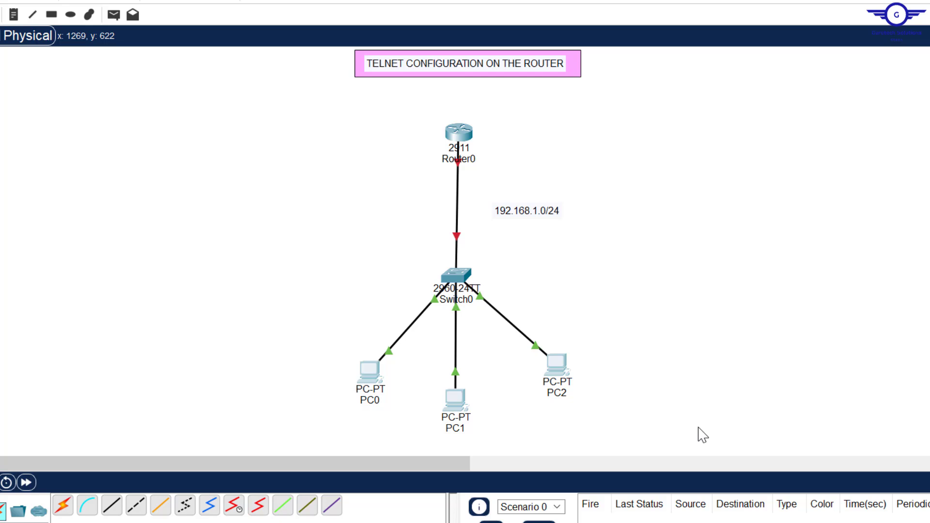
pyautogui.click(708, 274)
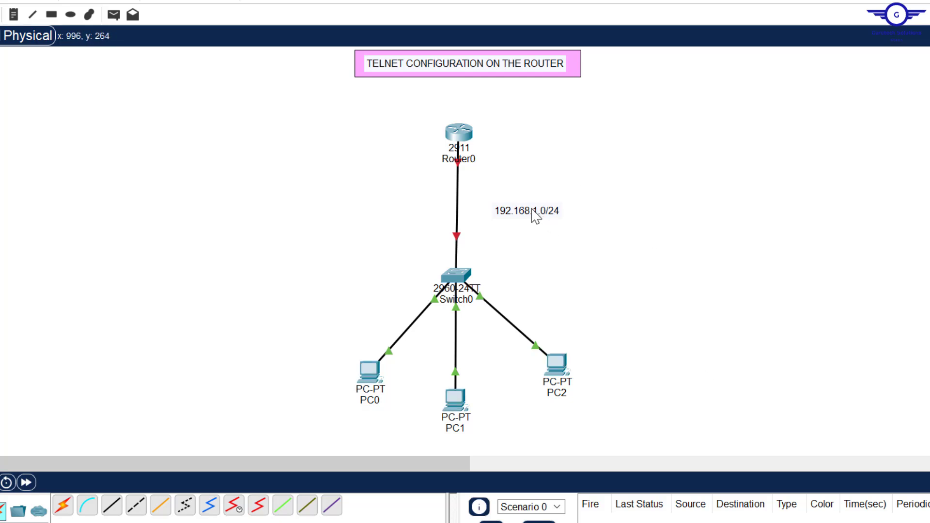
# - In Router0's CLI, answer NO to the initial configuration dialog
pyautogui.click(459, 139)
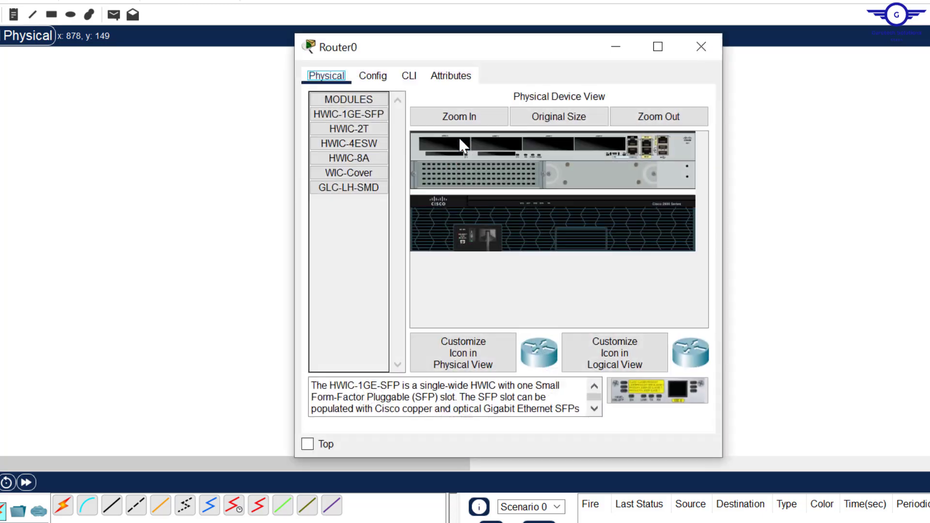
pyautogui.click(408, 76)
pyautogui.press('Return')
pyautogui.press('Return')
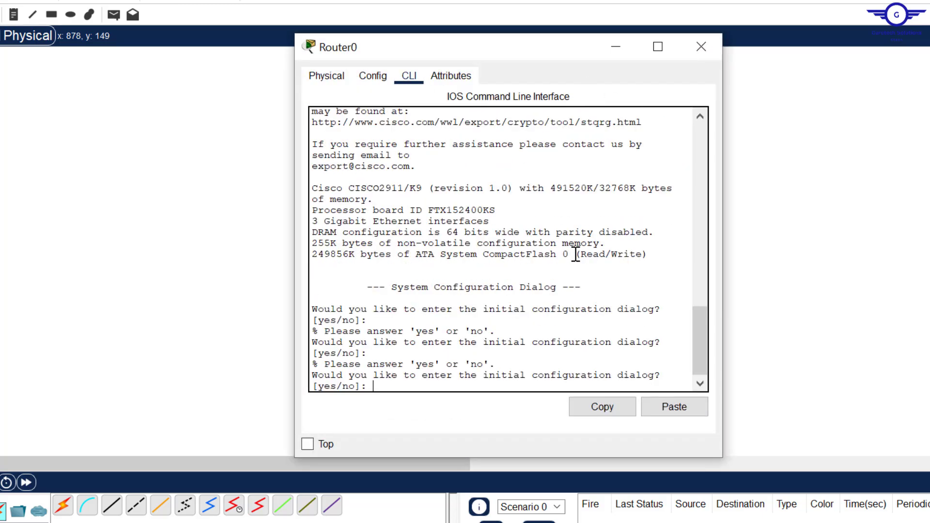
pyautogui.write('NO')
pyautogui.press('Return')
pyautogui.press('Return')
pyautogui.press('Return')
pyautogui.press('Return')
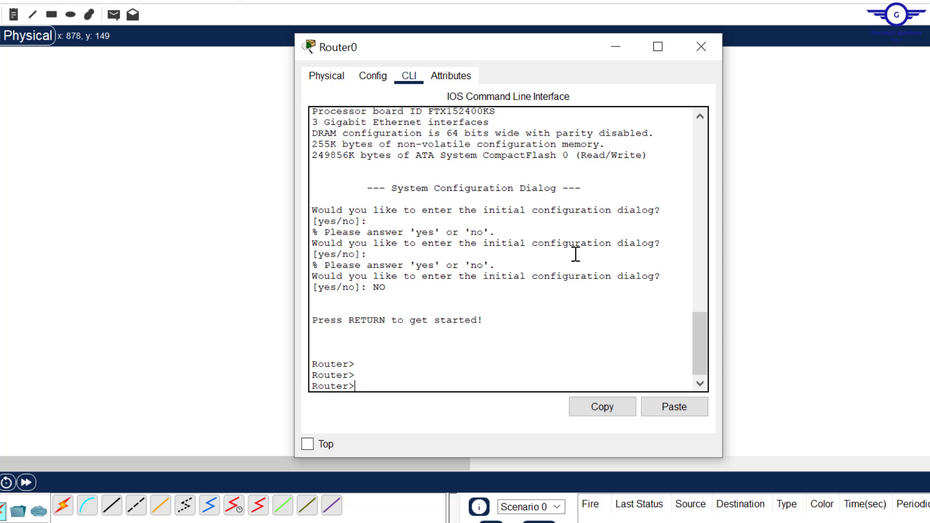
# - Enter privileged mode with en and global configuration mode with conf t
pyautogui.hotkey('alt', 'F4')
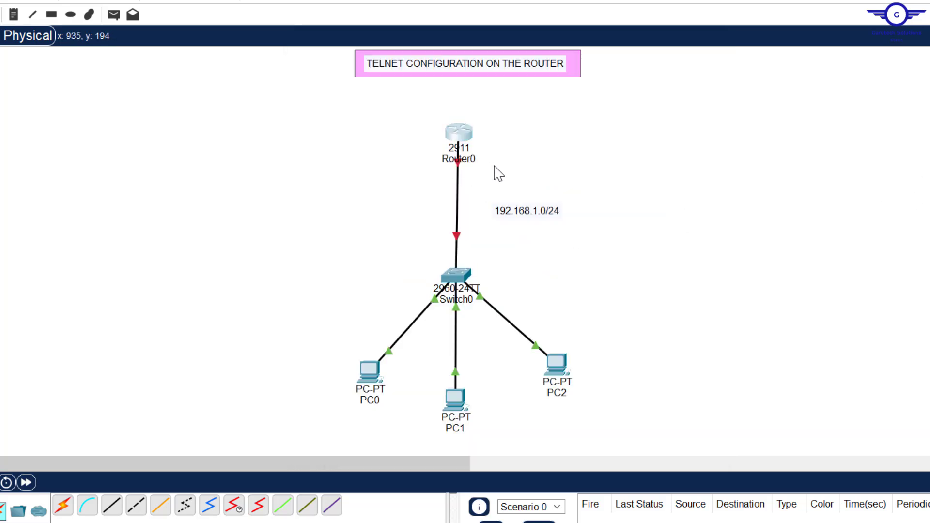
pyautogui.click(459, 132)
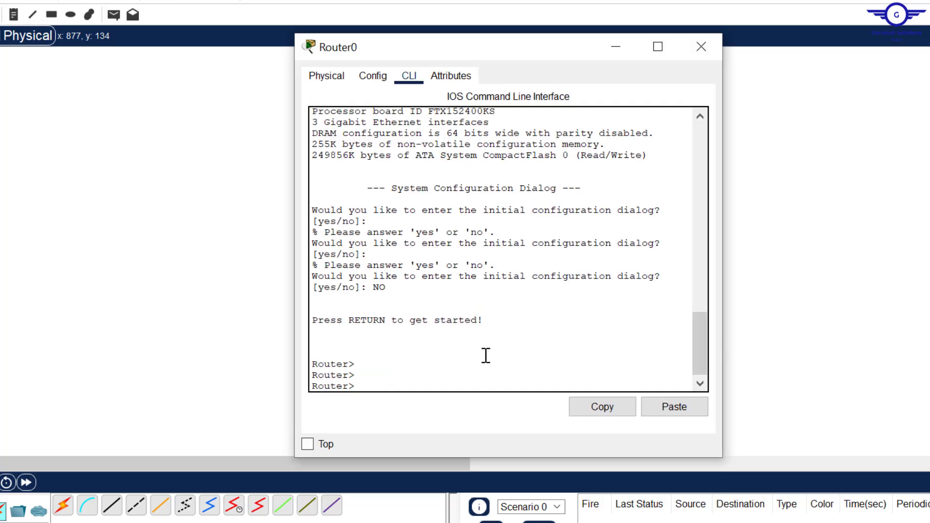
pyautogui.write('EN')
pyautogui.press('Return')
pyautogui.write('s')
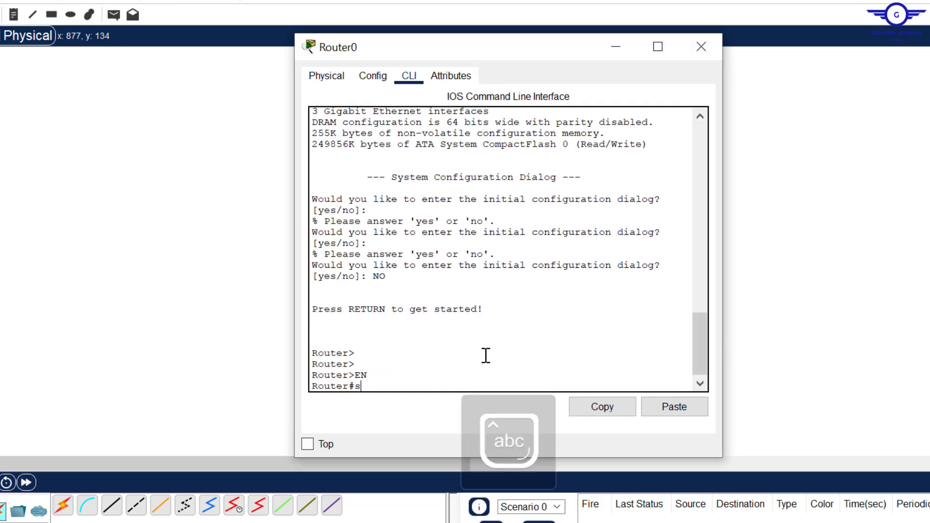
pyautogui.write('conf t')
pyautogui.press('Return')
pyautogui.press('Return')
pyautogui.press('Return')
# - Enter interface GigabitEthernet0/0 and enable it with no shut
pyautogui.write('in')
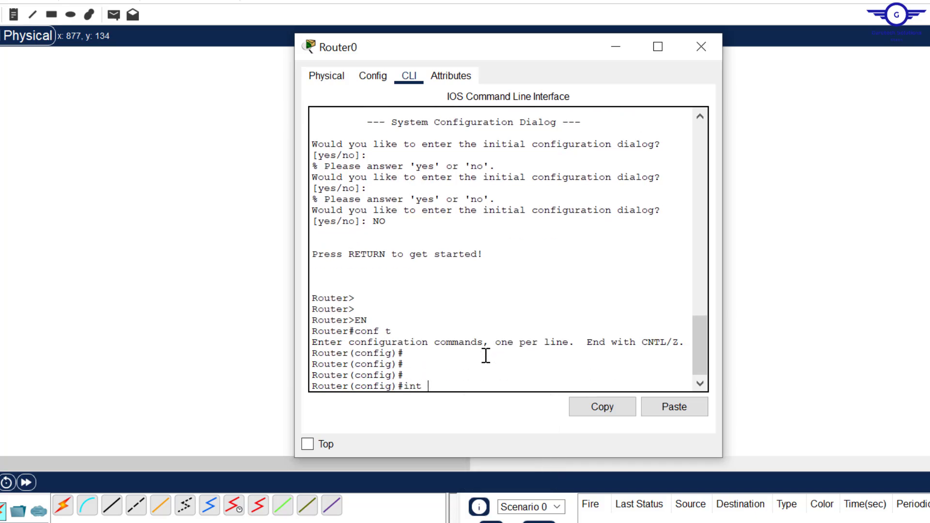
pyautogui.write('t')
pyautogui.click(876, 225)
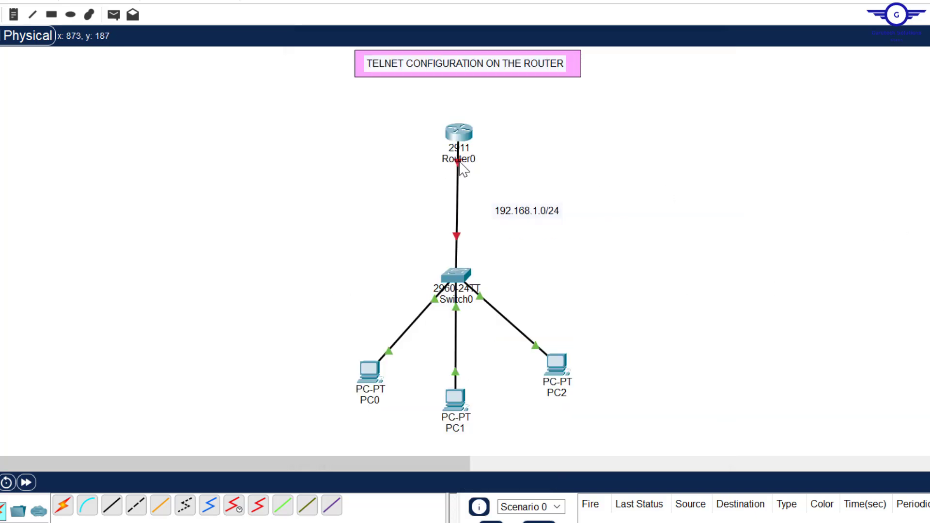
pyautogui.click(458, 132)
pyautogui.write('gig')
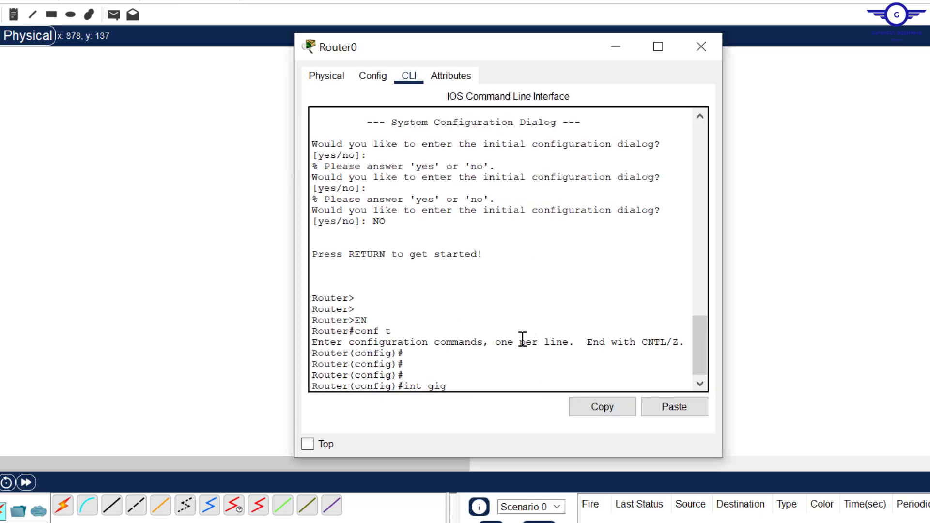
pyautogui.write('0/0')
pyautogui.press('Return')
pyautogui.press('Return')
pyautogui.press('Return')
pyautogui.press('Return')
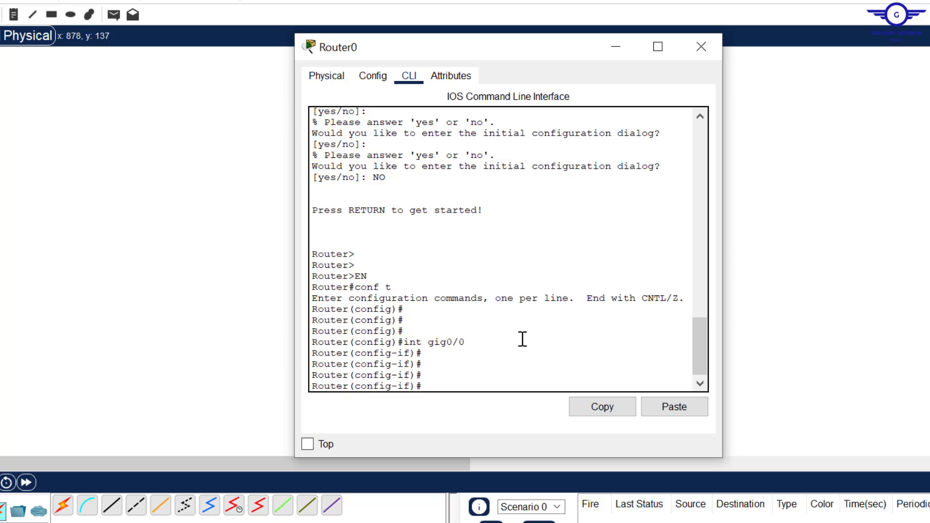
pyautogui.write('no shut')
pyautogui.press('Return')
pyautogui.press('Return')
pyautogui.press('Return')
# - Assign 192.168.1.1 with mask 255.255.255.0 to Router0's GigabitEthernet0/0, then close the window
pyautogui.click(818, 191)
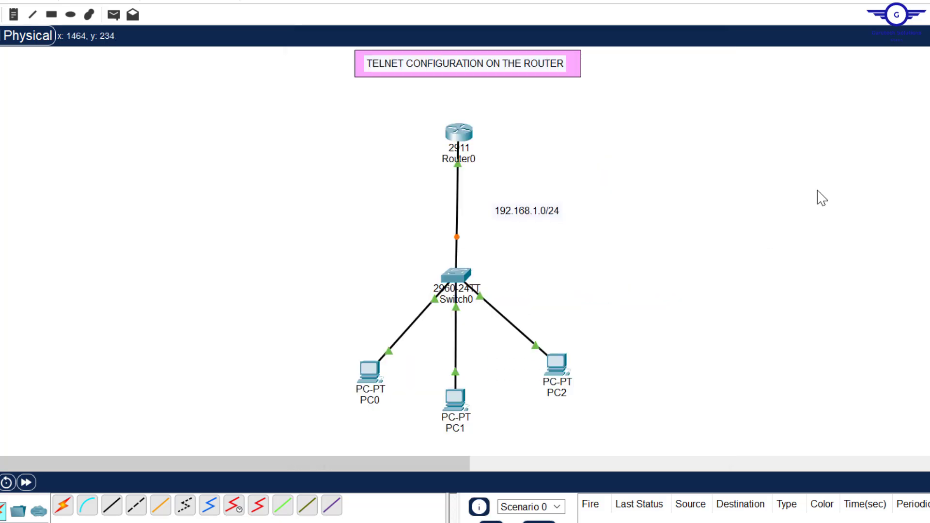
pyautogui.click(460, 145)
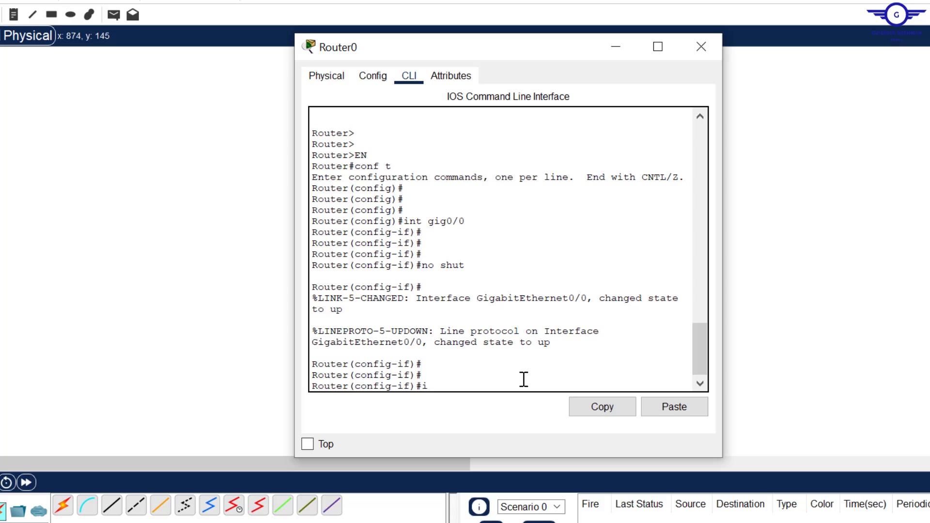
pyautogui.write('ip add')
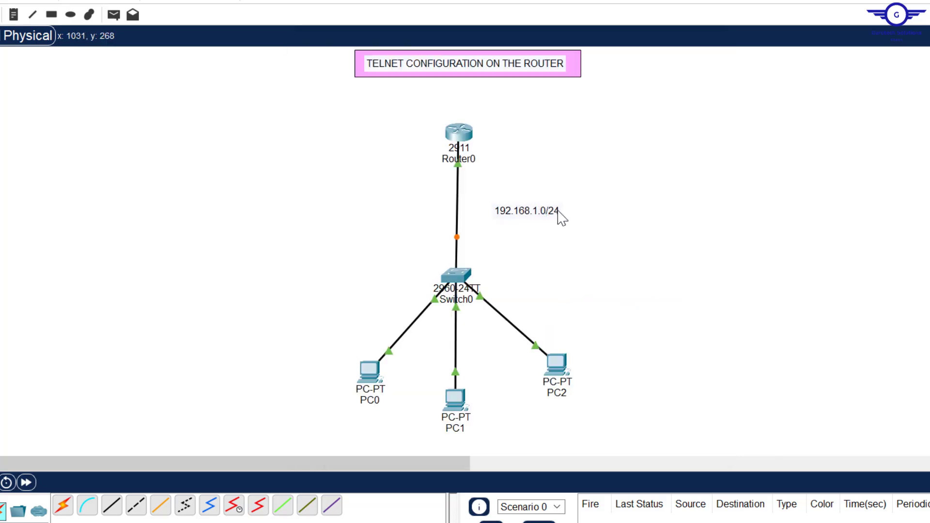
pyautogui.click(466, 137)
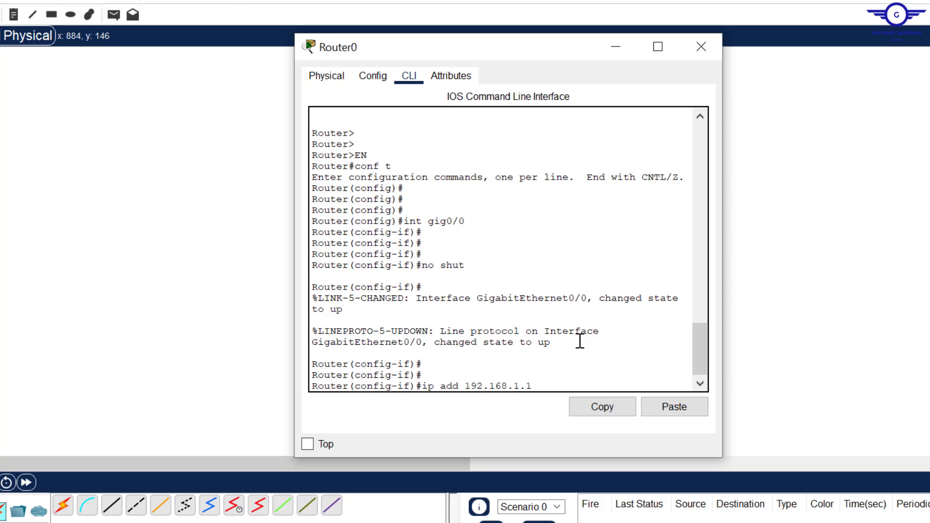
pyautogui.write('5.255')
pyautogui.moveTo(620, 386); pyautogui.dragTo(540, 383)
pyautogui.press('Return')
pyautogui.press('Return')
pyautogui.press('Return')
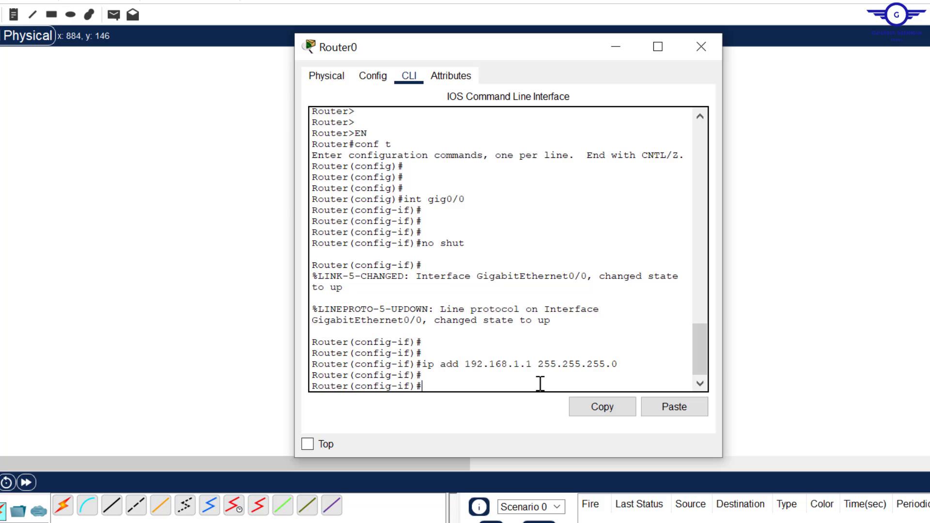
pyautogui.hotkey('alt', 'F4')
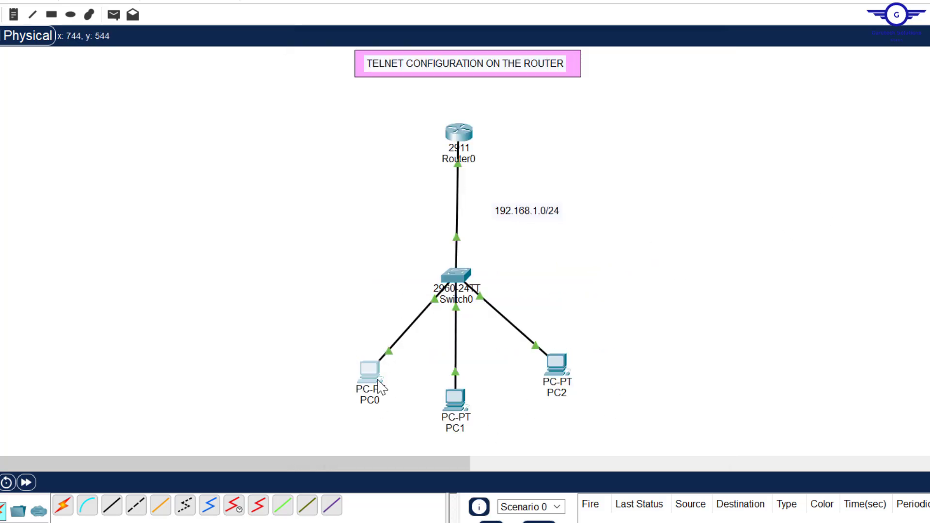
# - Open and close PC0, then select the switch and PCs on the topology
pyautogui.click(369, 372)
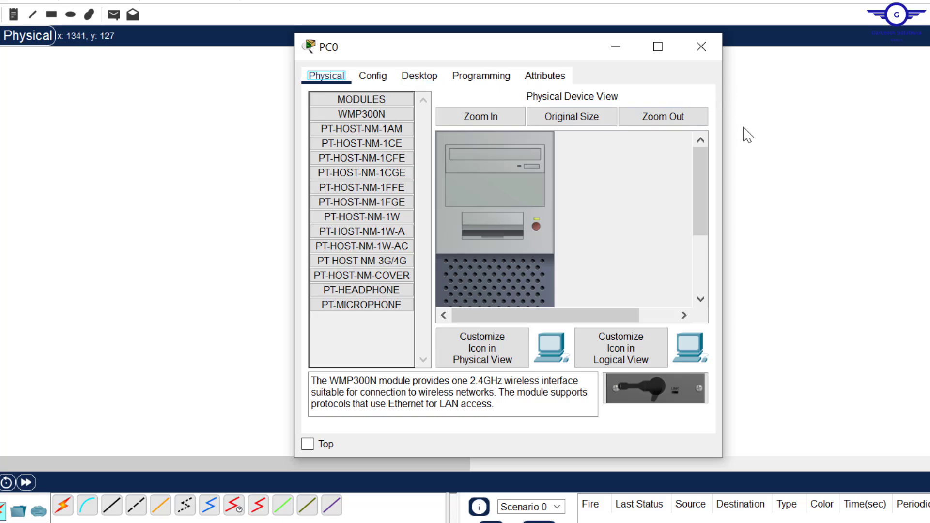
pyautogui.hotkey('alt', 'F4')
pyautogui.moveTo(315, 363); pyautogui.dragTo(624, 423)
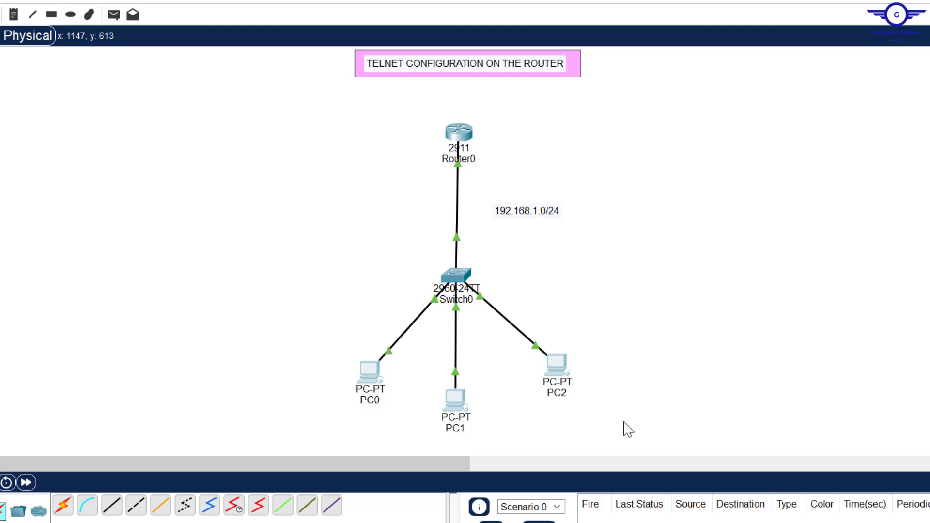
pyautogui.moveTo(324, 276); pyautogui.dragTo(664, 432)
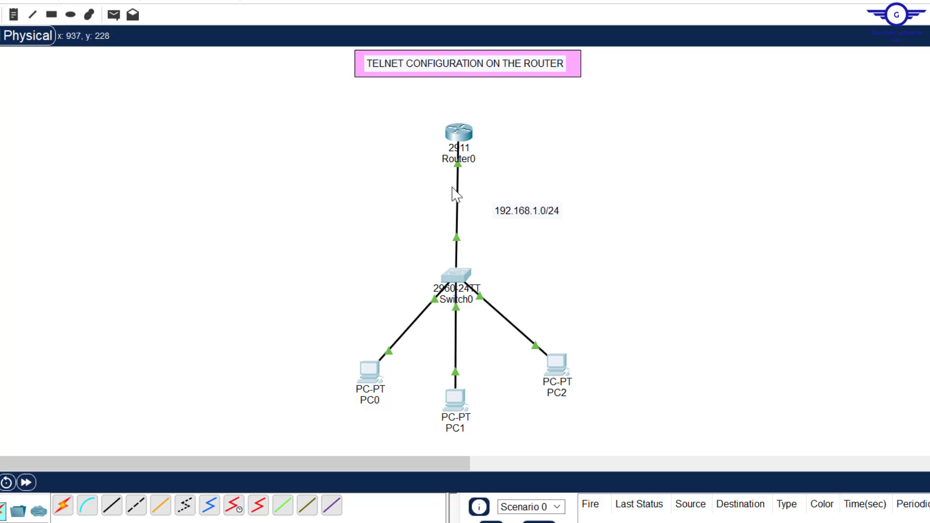
pyautogui.moveTo(412, 163); pyautogui.dragTo(527, 172)
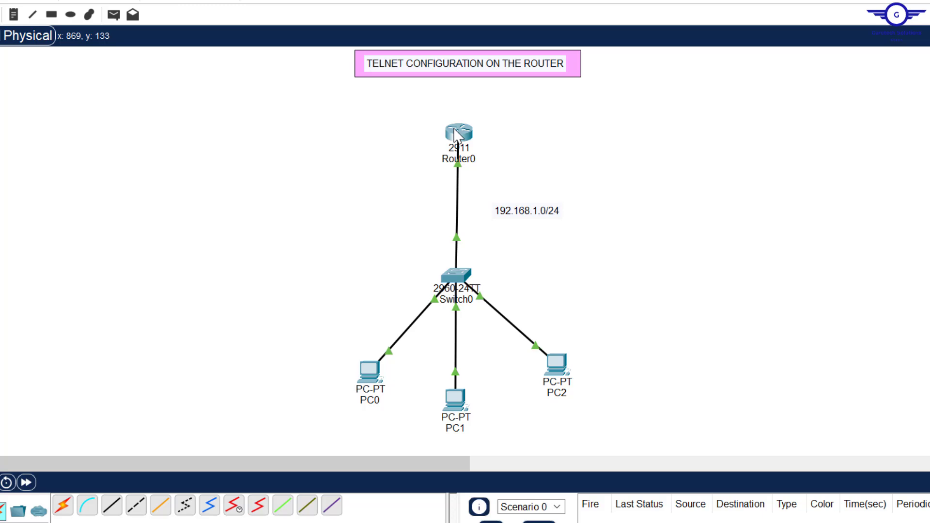
pyautogui.moveTo(455, 135)
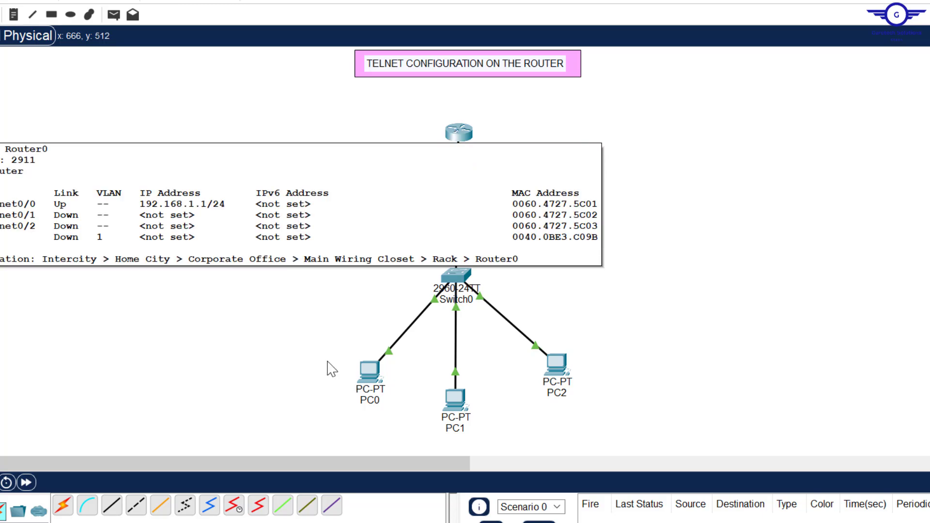
# - Enter PC0's IPv4 address 192.168.1.5 and auto-fill mask 255.255.255.0
pyautogui.click(376, 383)
pyautogui.click(419, 76)
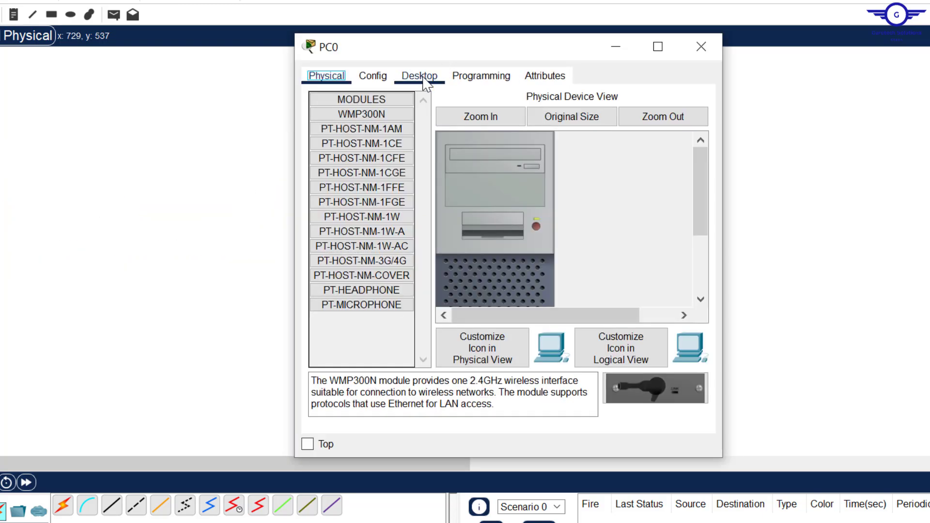
pyautogui.click(366, 109)
pyautogui.click(463, 173)
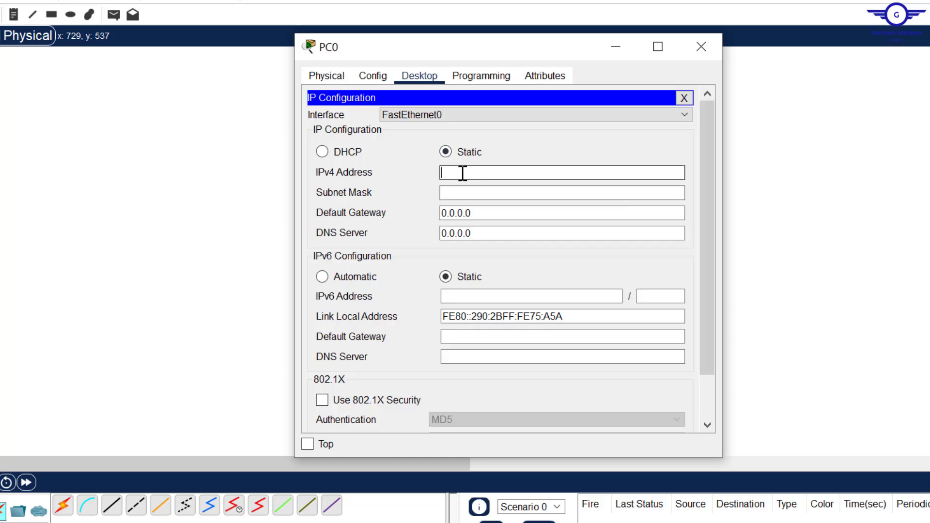
pyautogui.write('192.168.1.5')
pyautogui.moveTo(504, 173); pyautogui.dragTo(398, 166)
pyautogui.hotkey('ctrl', 'c')
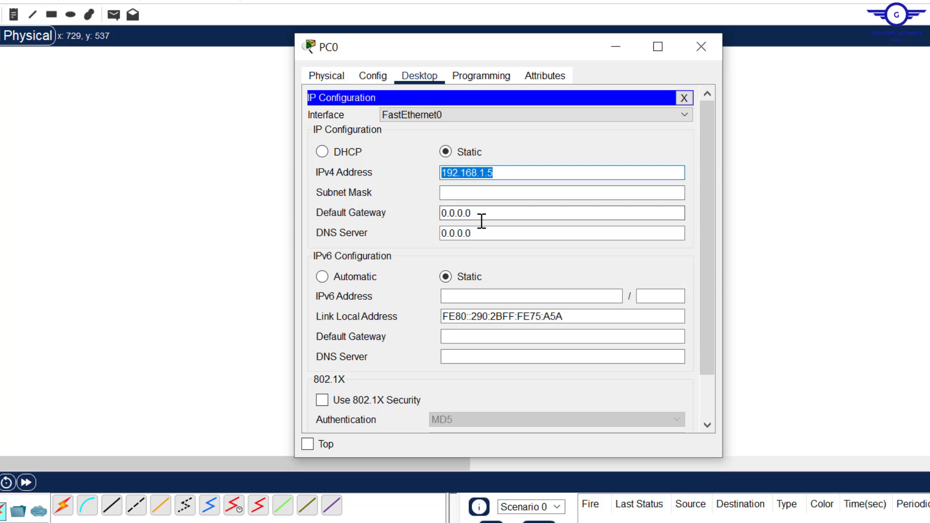
pyautogui.click(462, 193)
# - Set PC0's default gateway to 192.168.1.1 and close its window
pyautogui.click(486, 212)
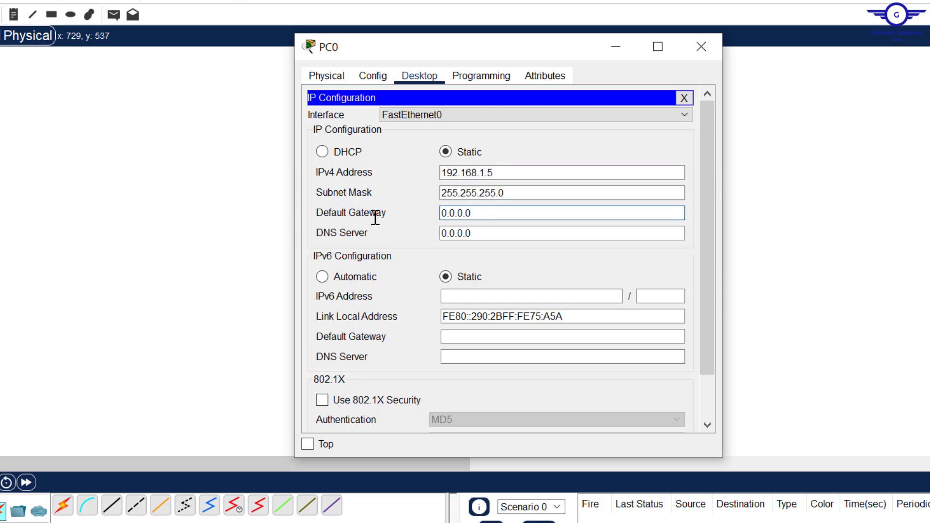
pyautogui.hotkey('ctrl', 'v')
pyautogui.hotkey('ctrl', 'a')
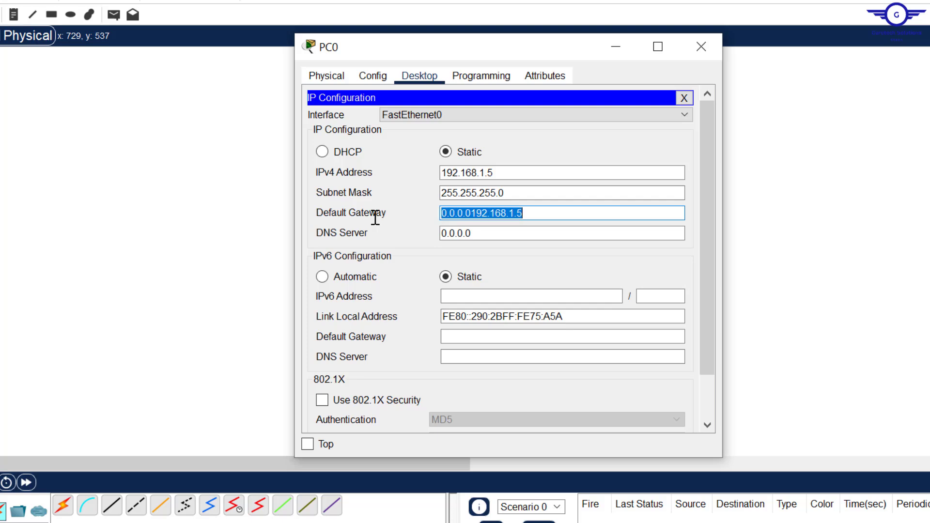
pyautogui.hotkey('ctrl', 'v')
pyautogui.press('BackSpace')
pyautogui.write('1')
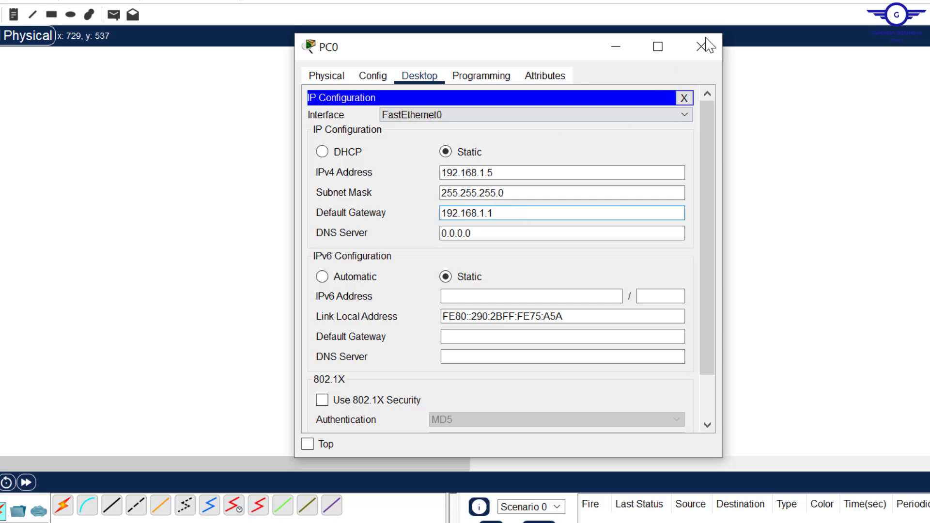
pyautogui.click(701, 46)
# - Give PC1 IPv4 192.168.1.6 with mask 255.255.255.0 and begin entering gateway 192.168.1.1
pyautogui.click(456, 399)
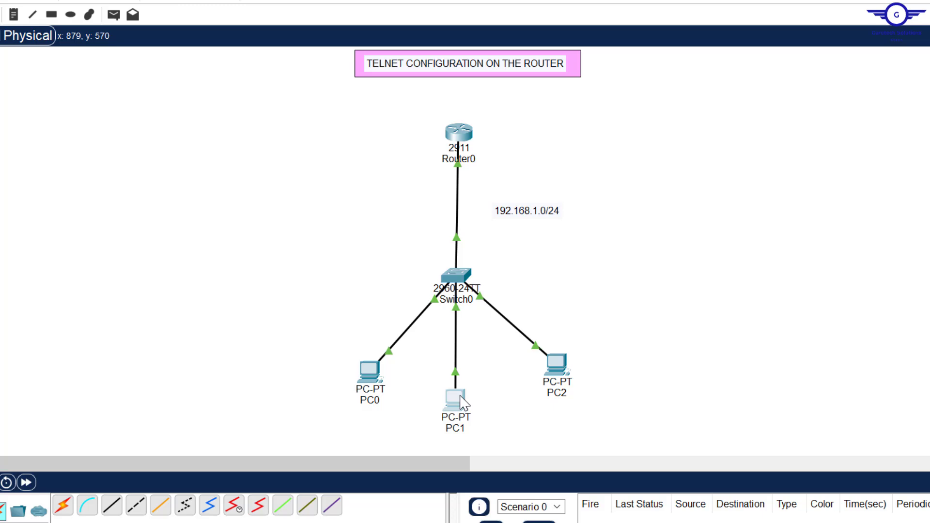
pyautogui.click(420, 75)
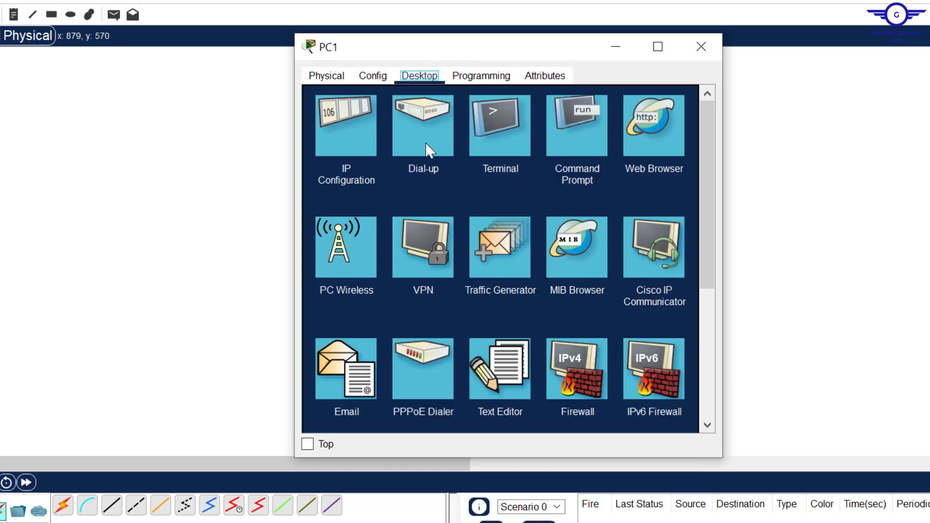
pyautogui.click(359, 135)
pyautogui.click(457, 174)
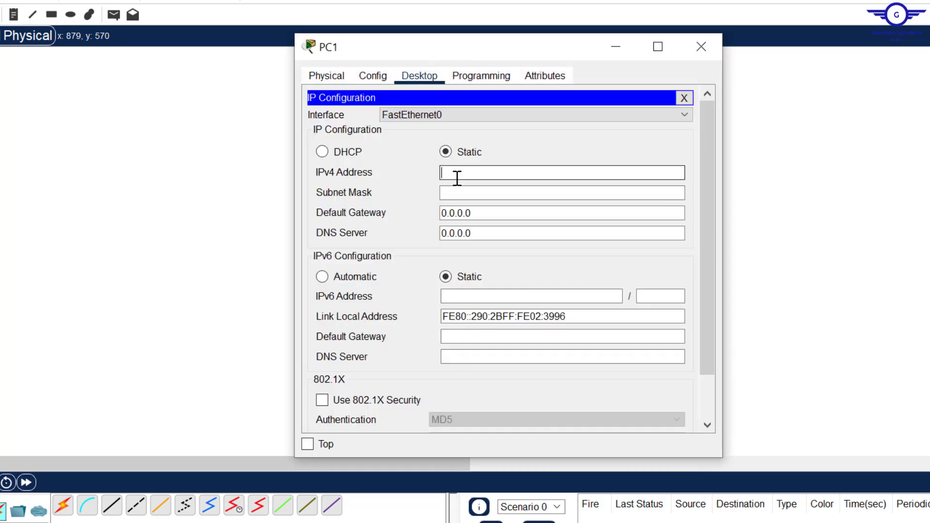
pyautogui.write('192.168.1.5')
pyautogui.press('BackSpace')
pyautogui.write('6')
pyautogui.click(464, 193)
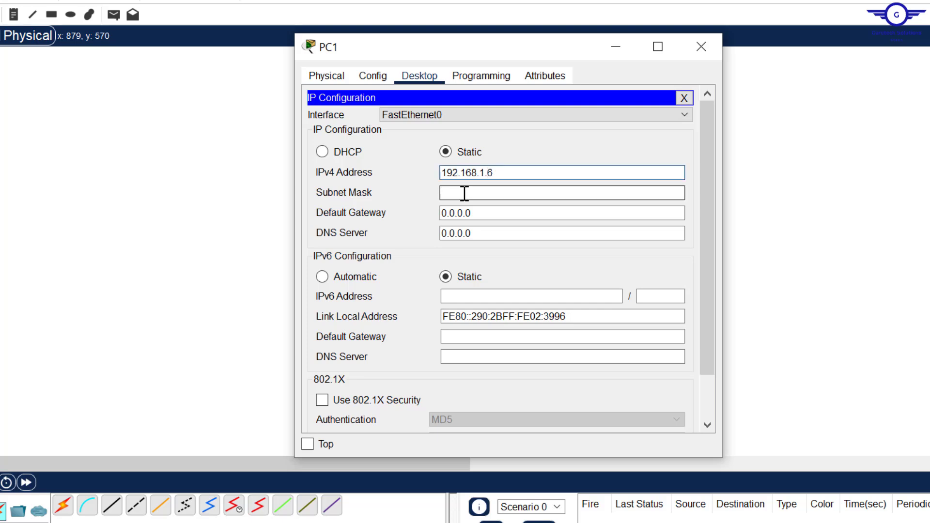
pyautogui.moveTo(487, 213); pyautogui.dragTo(390, 216)
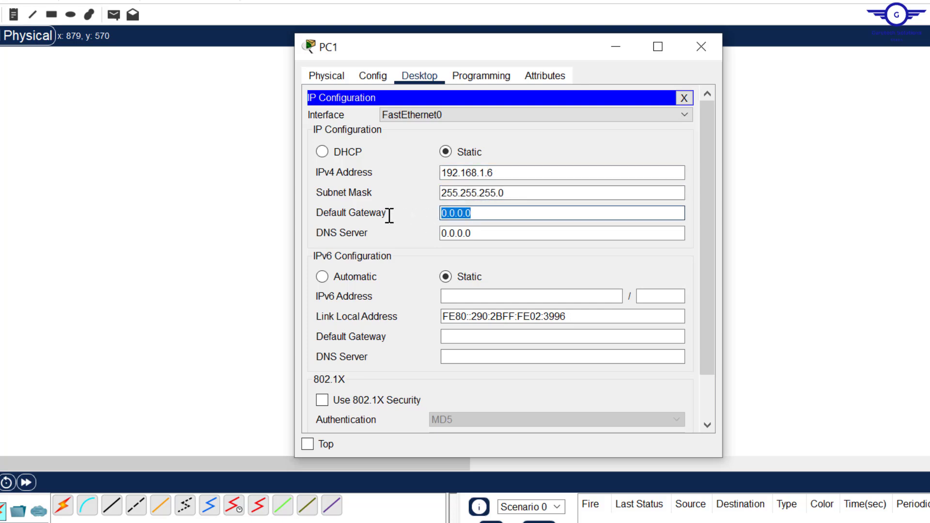
pyautogui.write('192.168.1.5')
pyautogui.press('BackSpace')
# - Finish PC1's gateway 192.168.1.1, then give PC2 IPv4 192.168.1.7 with mask 255.255.255.0
pyautogui.write('1')
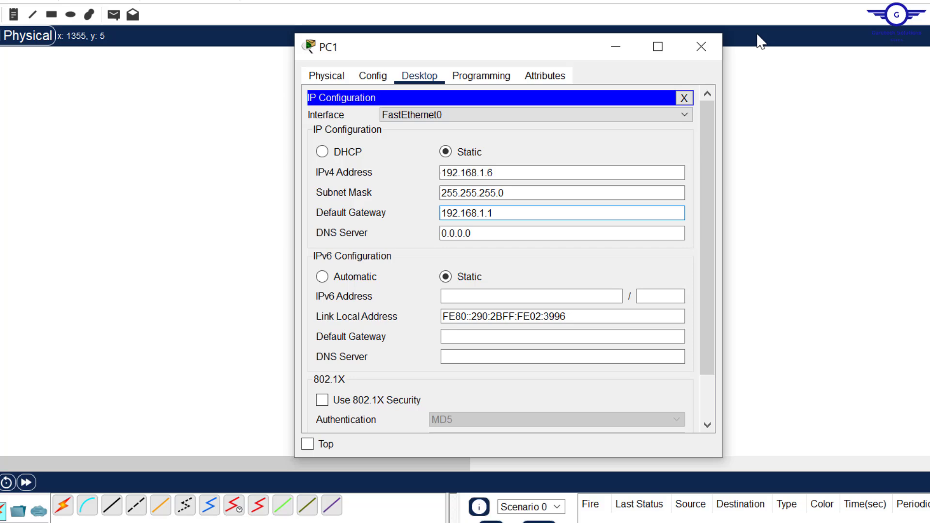
pyautogui.click(701, 47)
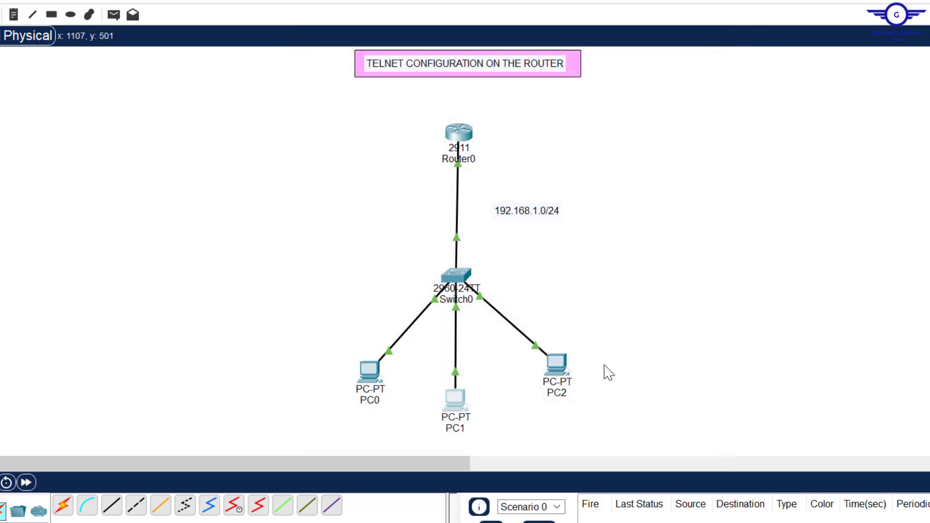
pyautogui.click(561, 373)
pyautogui.click(420, 75)
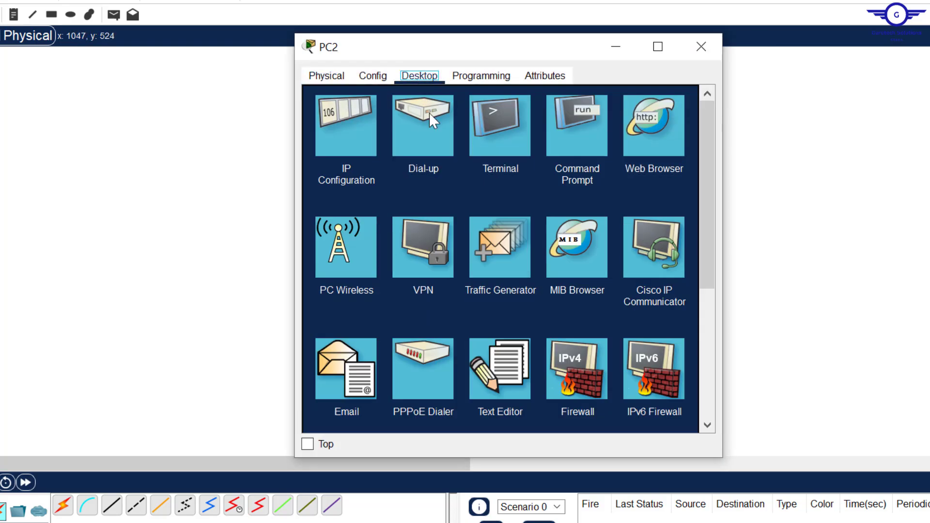
pyautogui.click(354, 151)
pyautogui.click(461, 173)
pyautogui.write('192.168.1.5')
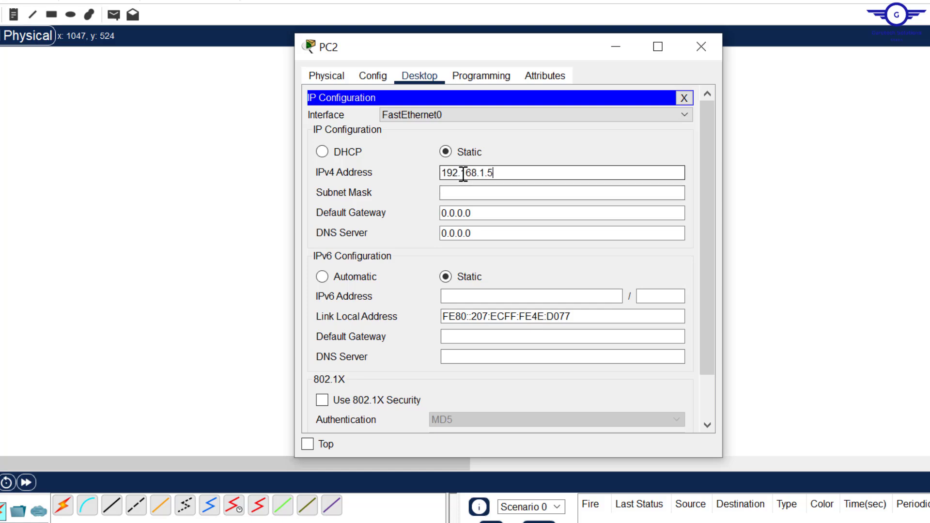
pyautogui.press('BackSpace')
pyautogui.write('7')
pyautogui.click(464, 192)
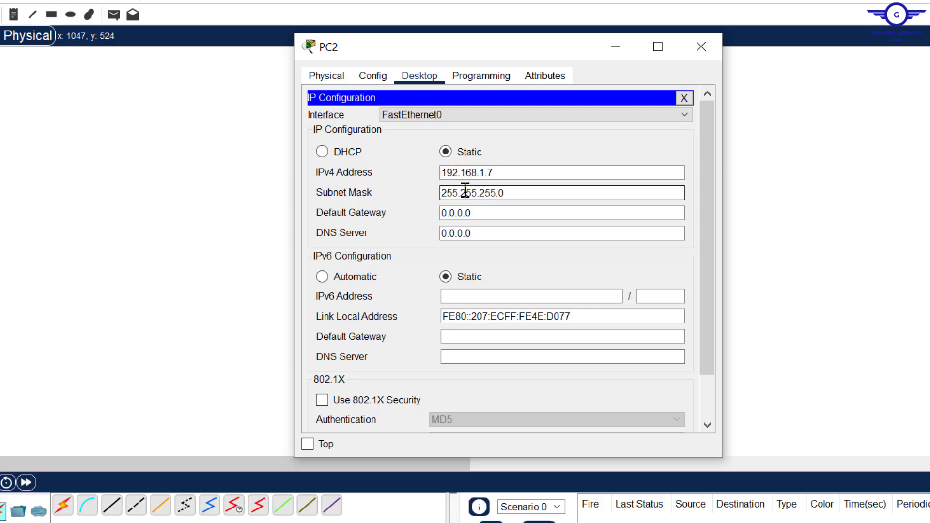
# - Set PC2's default gateway to 192.168.1.1
pyautogui.click(483, 213)
pyautogui.hotkey('ctrl', 'a')
pyautogui.write('192.168.1.5')
pyautogui.press('BackSpace')
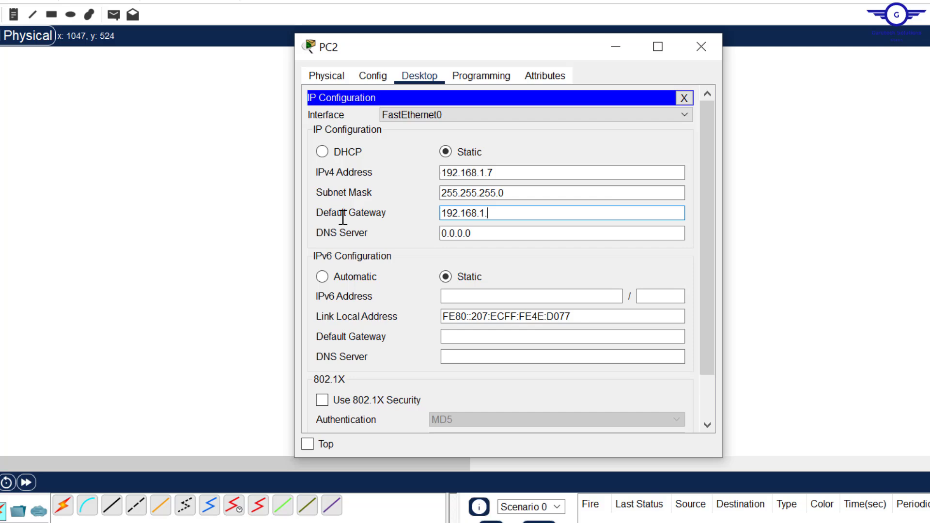
pyautogui.write('1')
# - Close PC2 and highlight step 3 about testing ping in the config guide
pyautogui.click(706, 45)
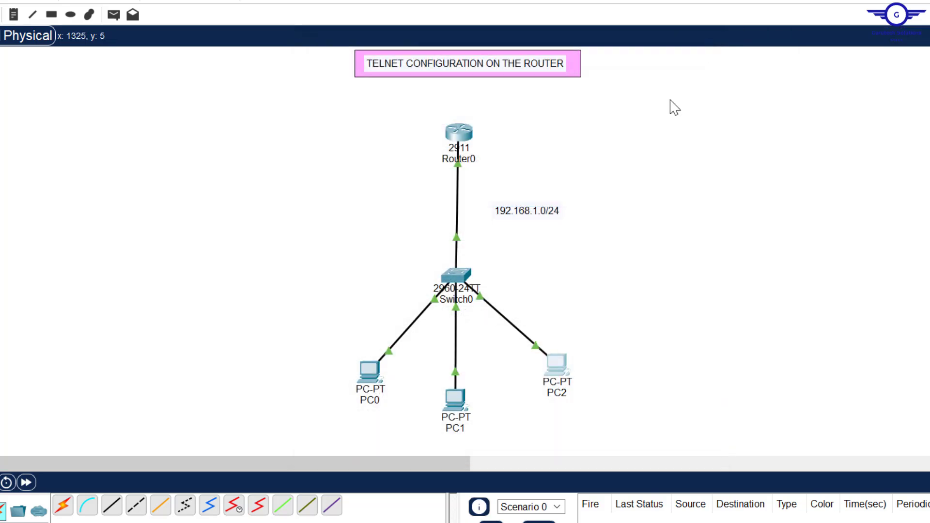
pyautogui.hotkey('alt', 'Tab')
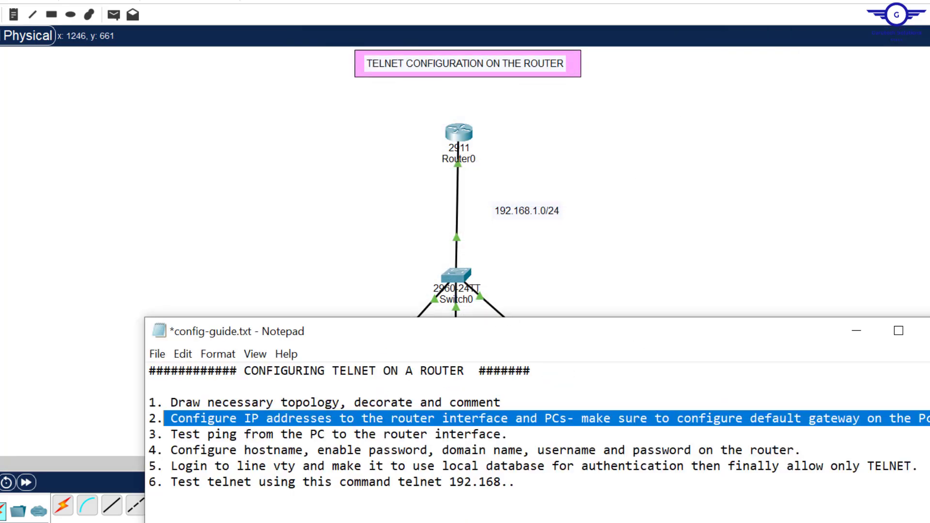
pyautogui.moveTo(526, 437); pyautogui.dragTo(174, 433)
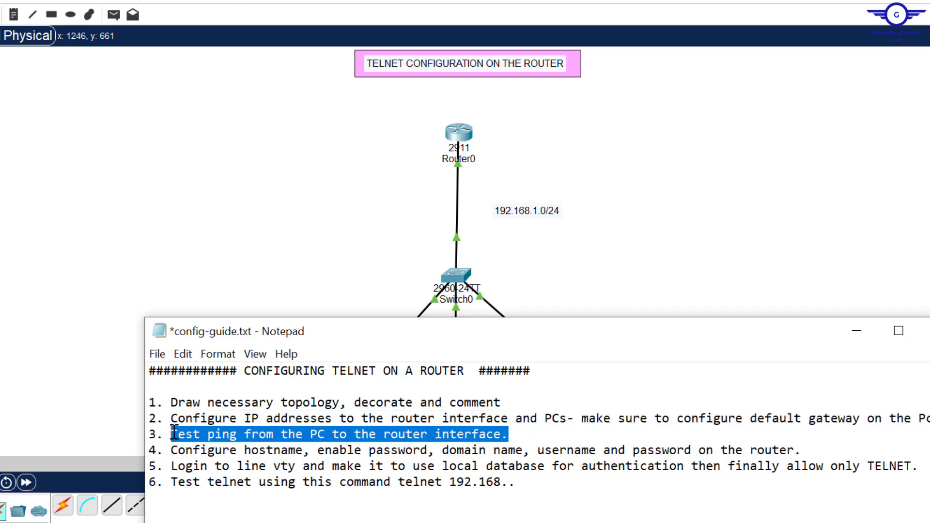
# - Ping 192.168.1.1 from PC1's Command Prompt, then close PC1
pyautogui.click(710, 211)
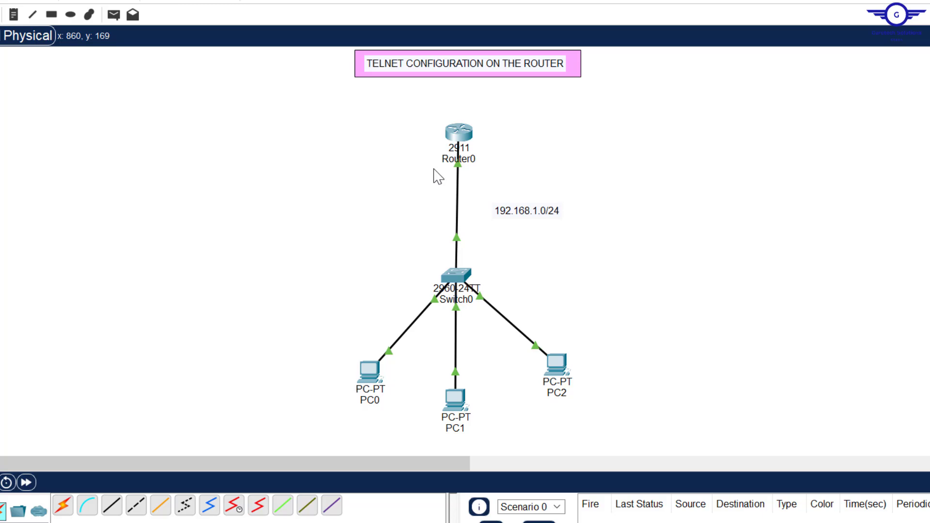
pyautogui.moveTo(457, 140)
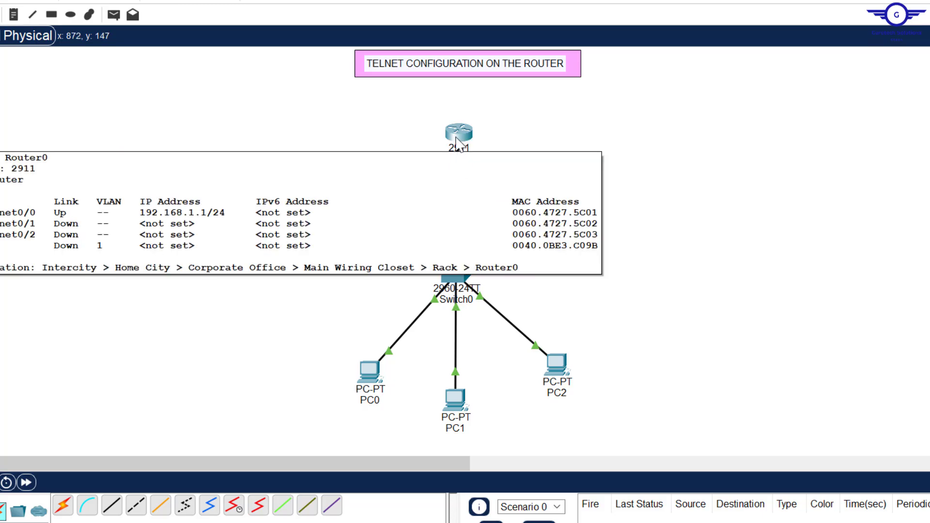
pyautogui.click(454, 400)
pyautogui.click(574, 153)
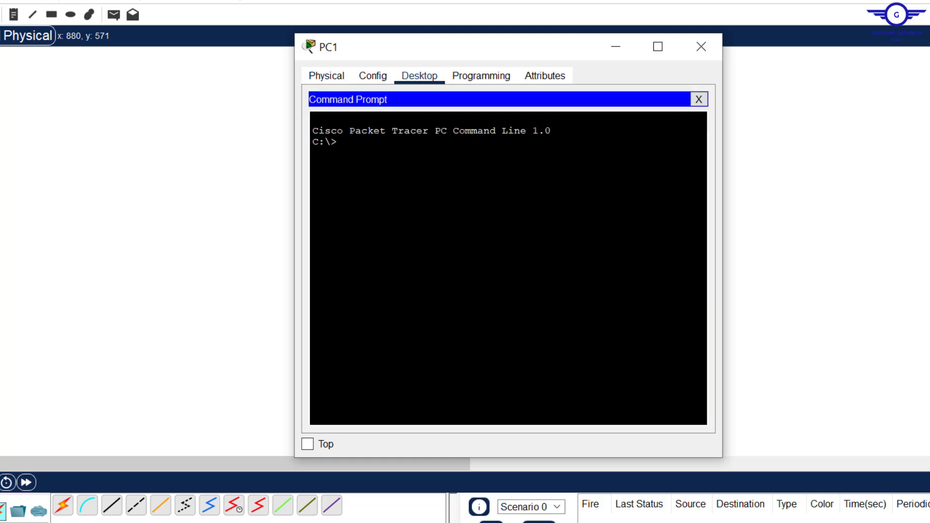
pyautogui.write('ping 192.168.1.1')
pyautogui.press('Return')
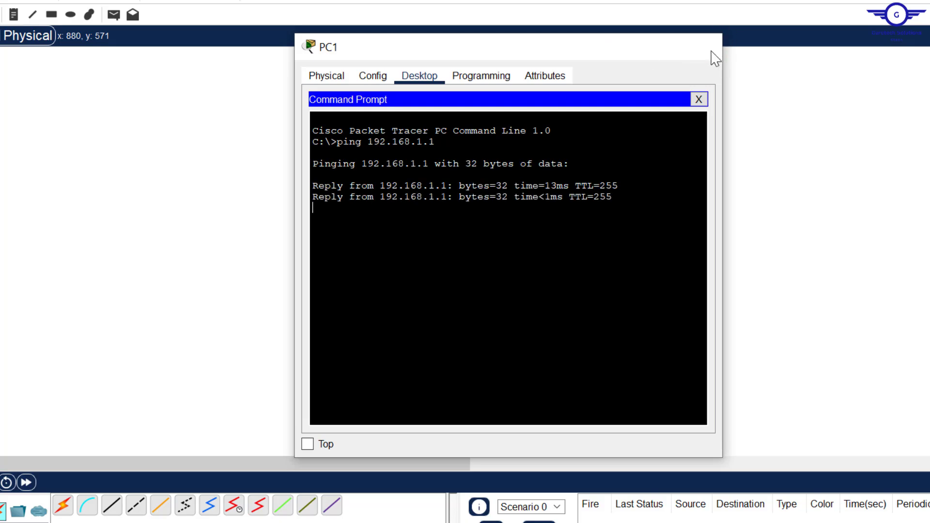
pyautogui.click(701, 47)
# - Ping 192.168.1.1 from PC0's Command Prompt
pyautogui.click(370, 373)
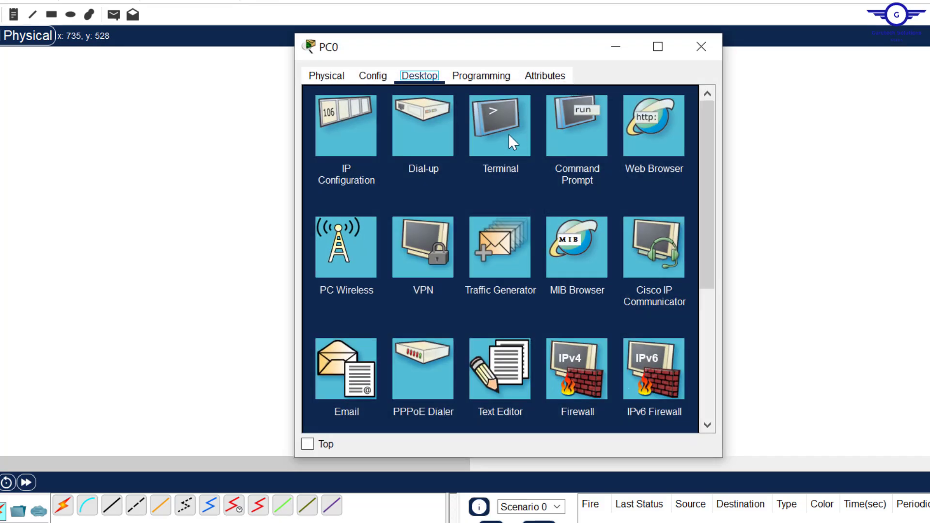
pyautogui.click(505, 136)
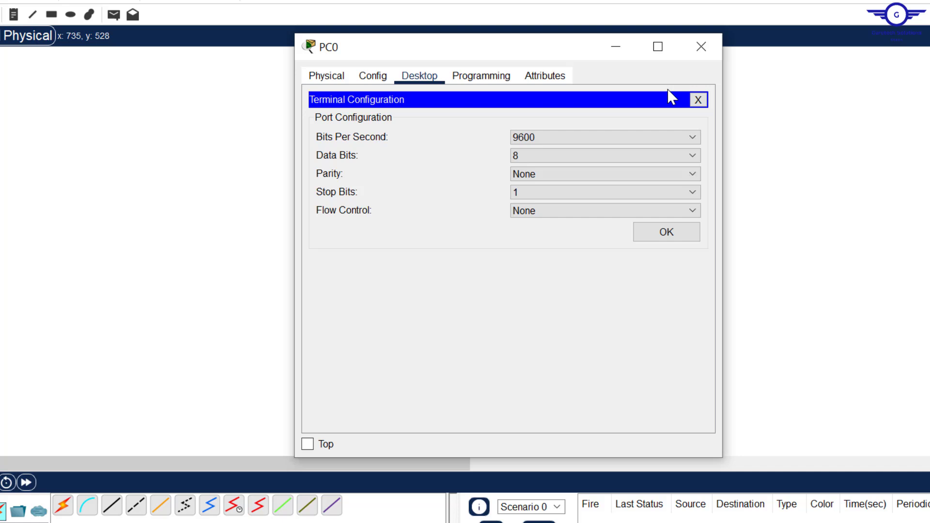
pyautogui.click(697, 100)
pyautogui.click(553, 136)
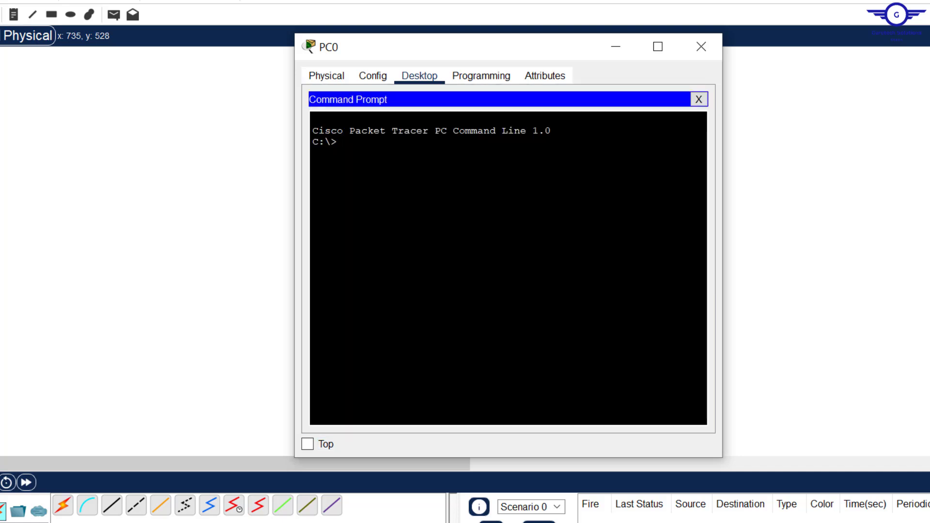
pyautogui.write('ping 192.168.1.1')
pyautogui.press('Return')
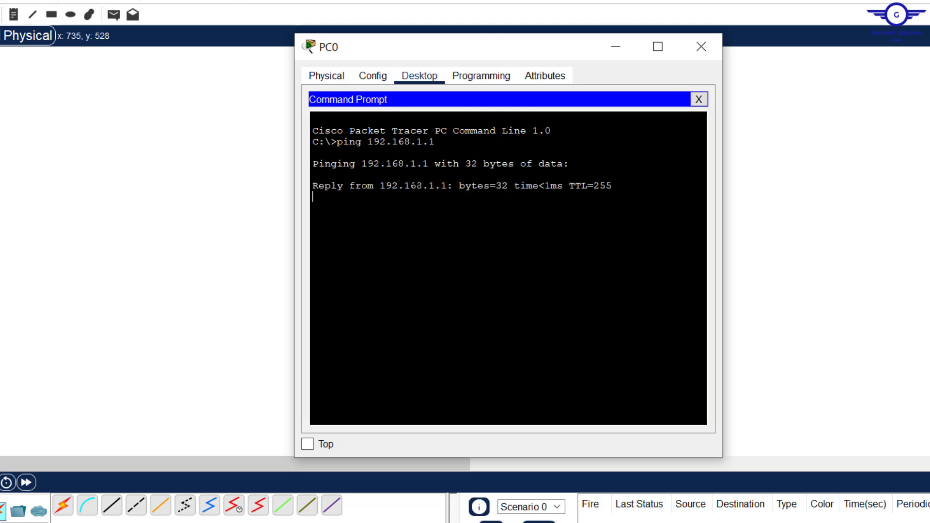
# - Close PC0 and highlight step 4 on hostname, passwords, domain name and username in the guide
pyautogui.click(712, 48)
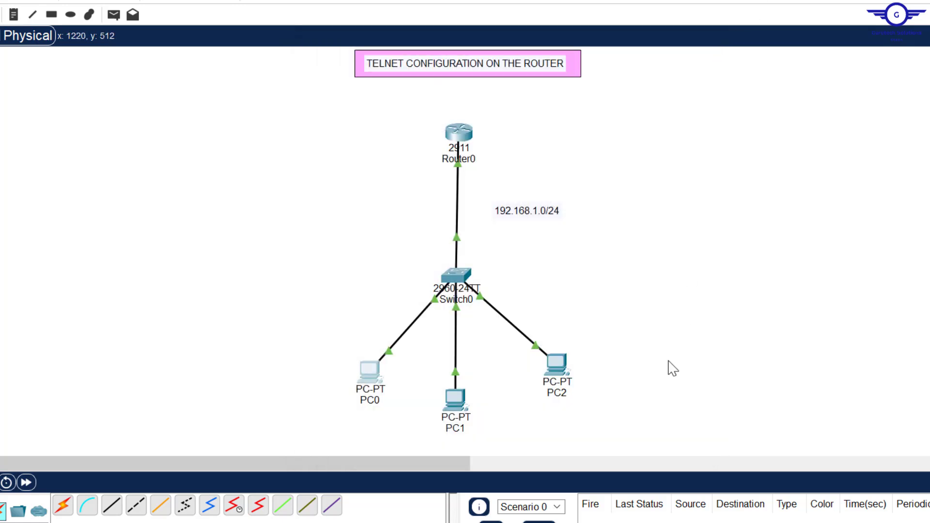
pyautogui.hotkey('alt', 'Tab')
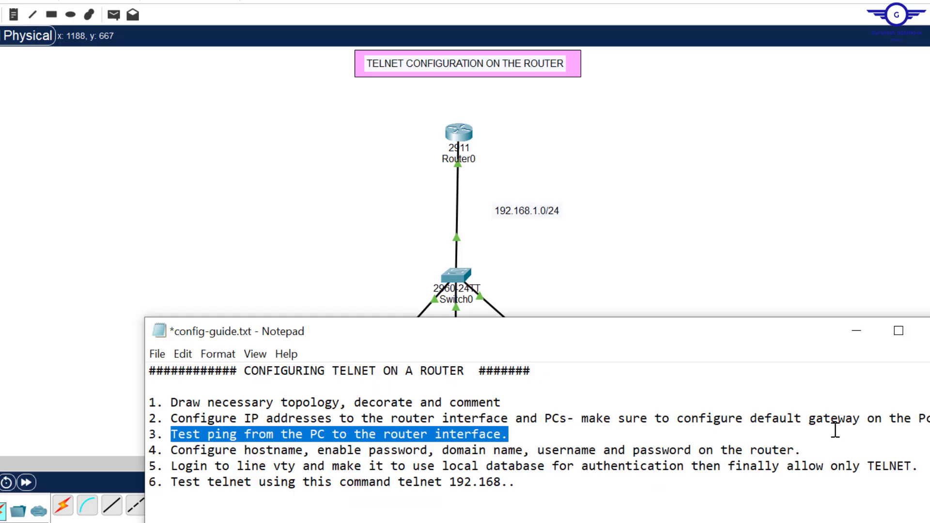
pyautogui.moveTo(507, 482); pyautogui.dragTo(161, 463)
pyautogui.click(161, 463)
pyautogui.click(170, 451)
pyautogui.hotkey('shift', 'End')
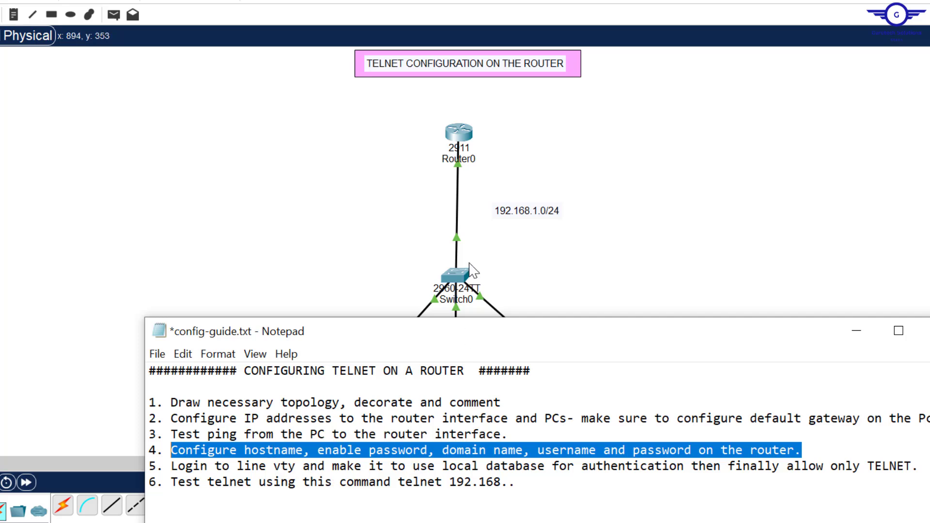
# - Exit interface configuration and rename the router to R1-TELNET with the hostname command
pyautogui.click(458, 136)
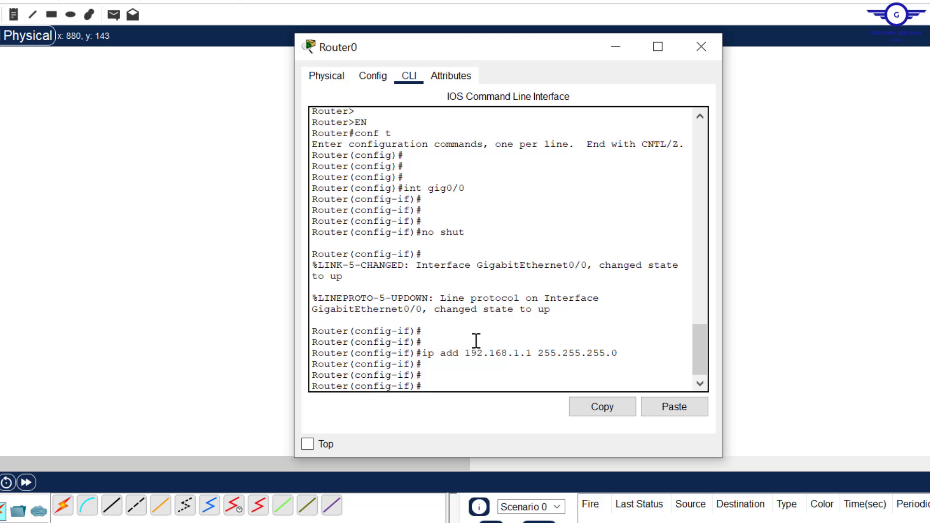
pyautogui.press('Return')
pyautogui.write('ex')
pyautogui.press('Return')
pyautogui.press('Return')
pyautogui.press('Return')
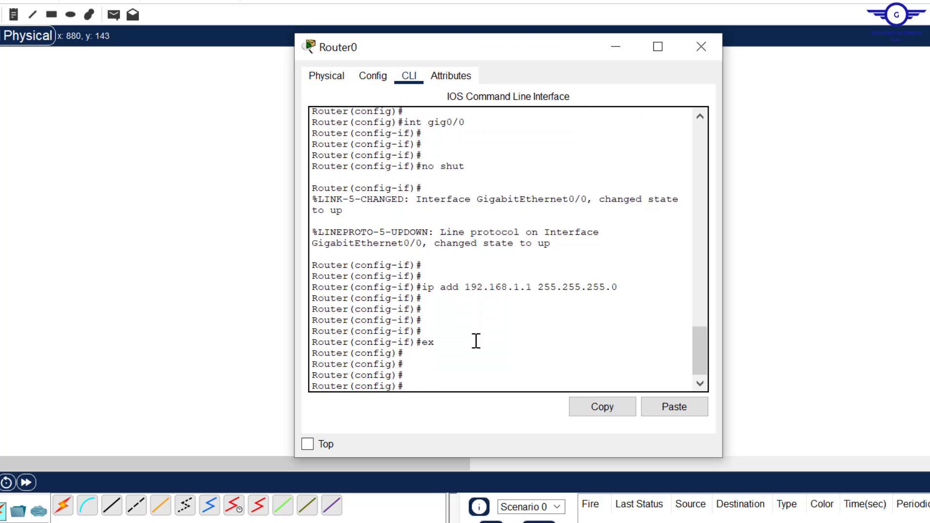
pyautogui.write('host')
pyautogui.press('Tab')
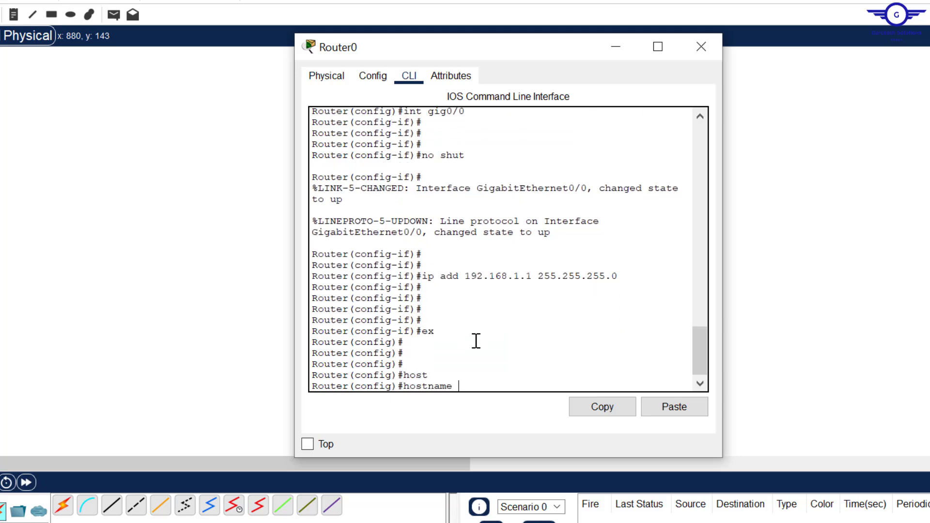
pyautogui.write('R1-TELNET')
pyautogui.press('Return')
pyautogui.press('Return')
pyautogui.press('Return')
pyautogui.press('Return')
pyautogui.press('Return')
pyautogui.press('Return')
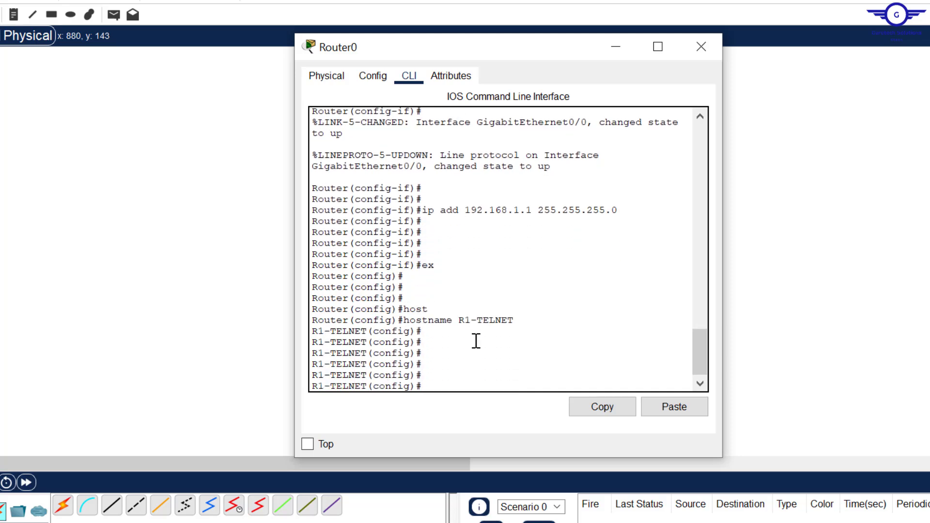
pyautogui.moveTo(363, 342); pyautogui.dragTo(298, 342)
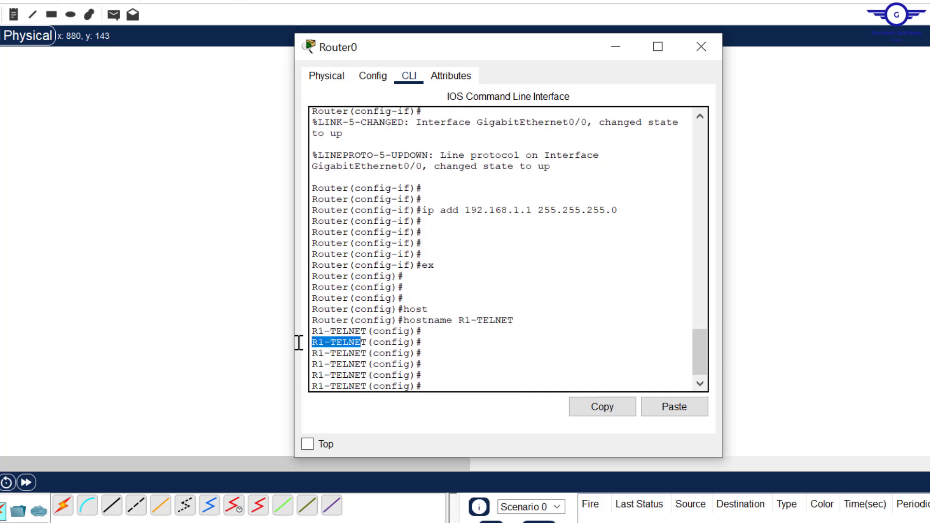
pyautogui.click(438, 374)
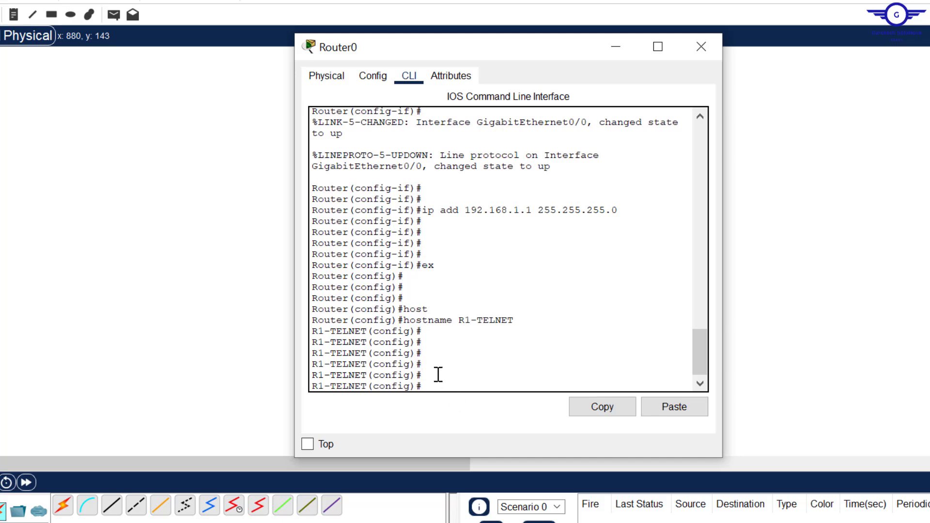
# - Set the router's enable password
pyautogui.write('enab')
pyautogui.press('Tab')
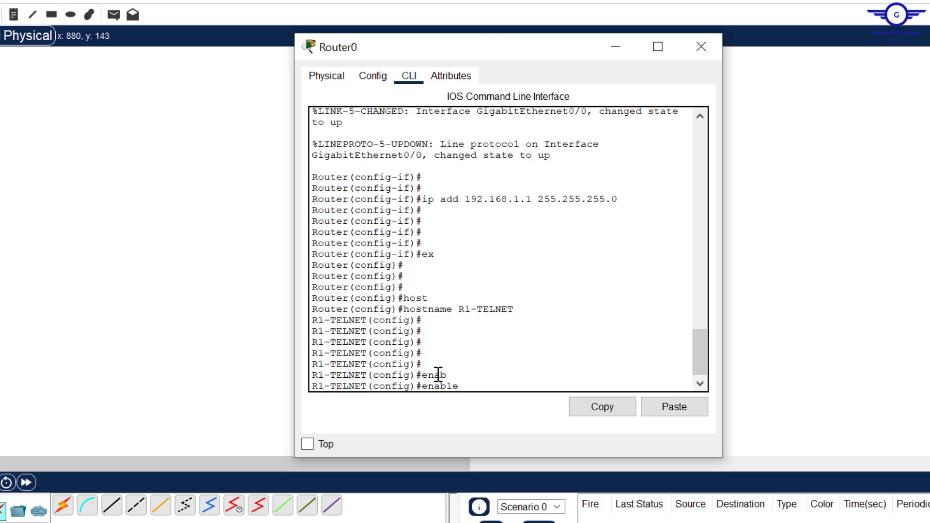
pyautogui.write('p')
pyautogui.press('Tab')
pyautogui.write('cisco')
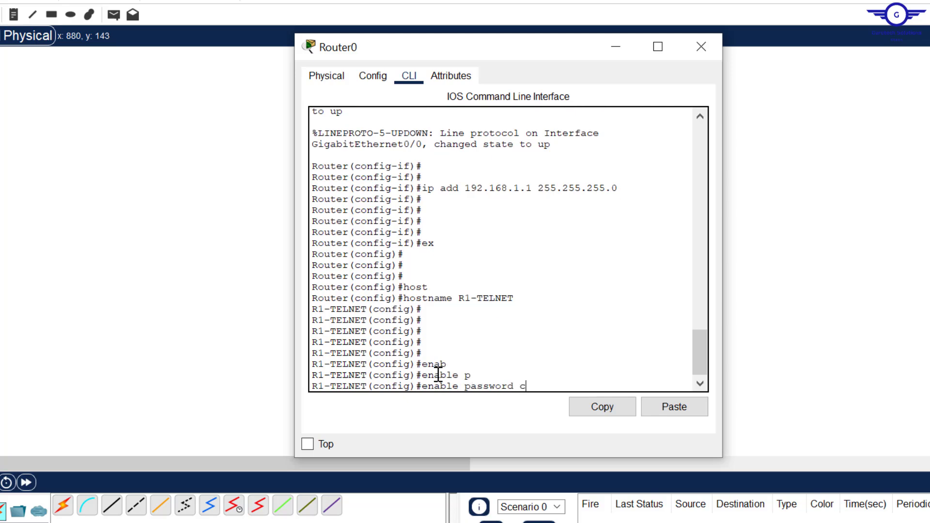
pyautogui.press('Return')
pyautogui.press('Return')
pyautogui.press('Return')
pyautogui.press('Return')
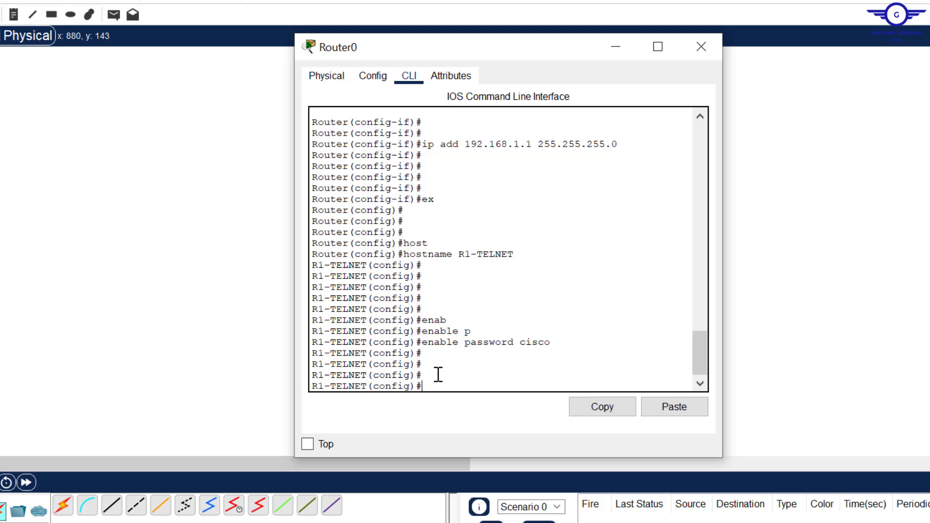
# - Set the router's domain name to cisco.com with ip domain-name
pyautogui.write('p domain')
pyautogui.press('Tab')
pyautogui.write('-n')
pyautogui.press('Tab')
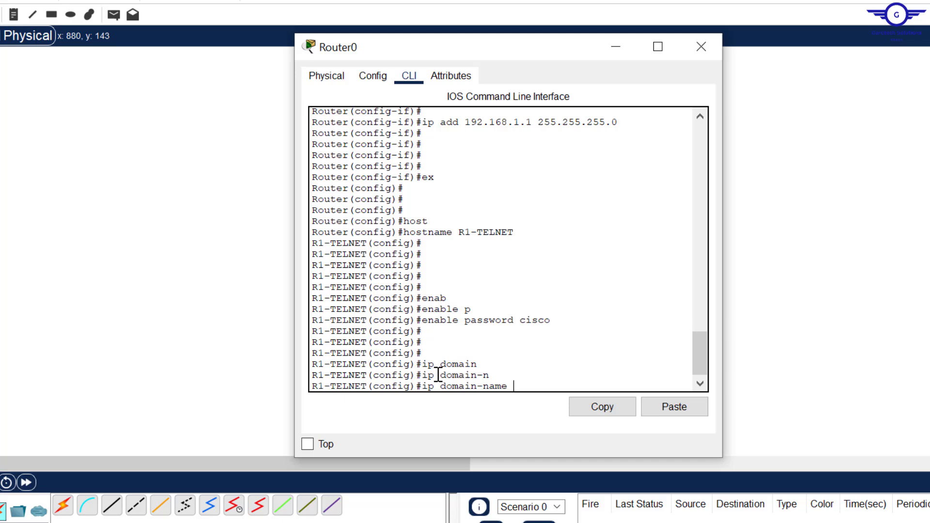
pyautogui.write('g')
pyautogui.press('BackSpace')
pyautogui.write('cisco.com')
pyautogui.press('Return')
pyautogui.press('Return')
pyautogui.press('Return')
pyautogui.press('Return')
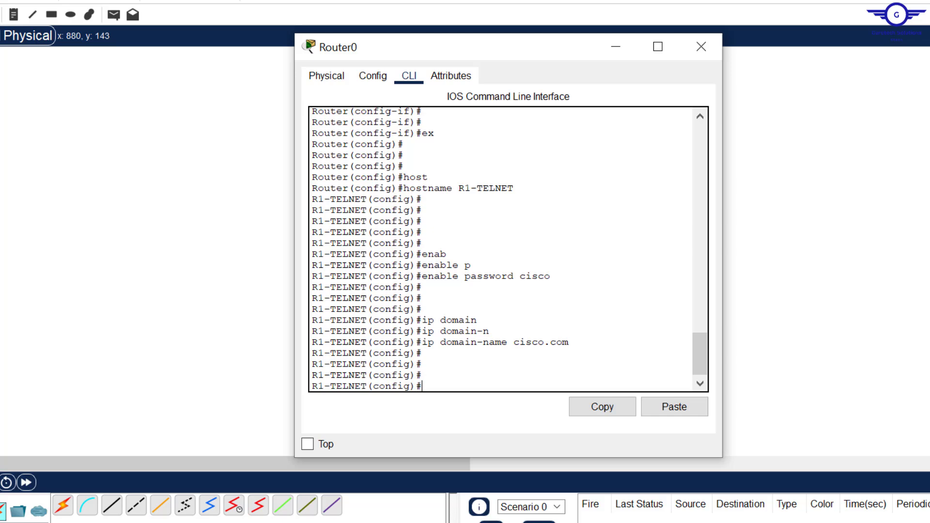
pyautogui.hotkey('alt', 'Tab')
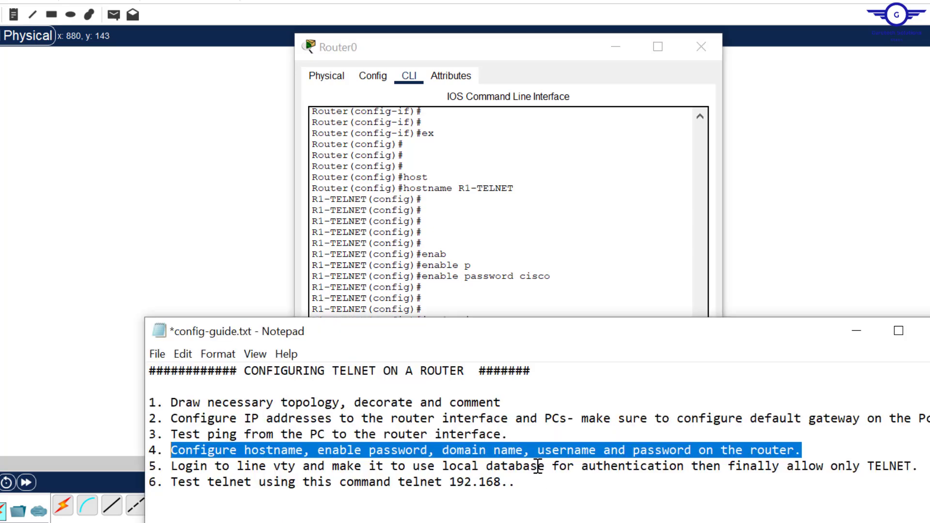
# - Highlight the username and password part of step 4 in the guide, then hide Notepad
pyautogui.click(538, 466)
pyautogui.moveTo(539, 450); pyautogui.dragTo(823, 452)
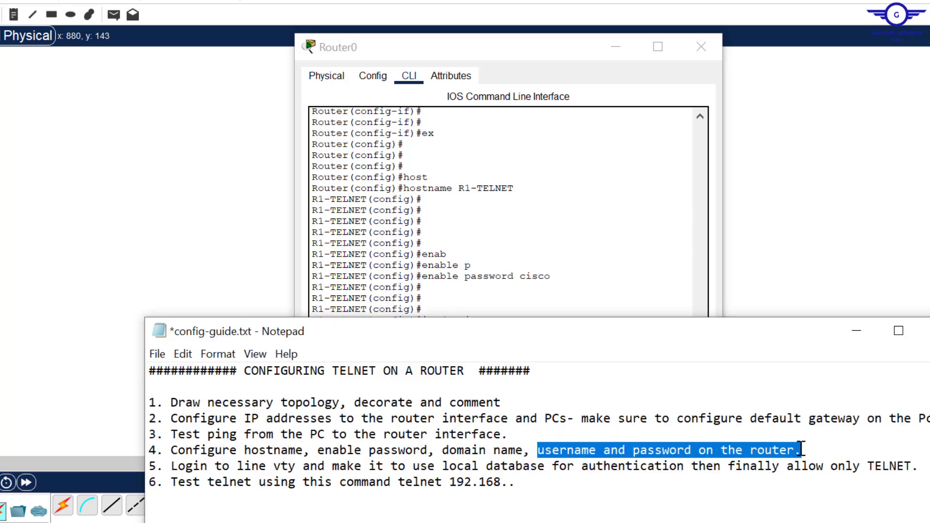
pyautogui.click(857, 333)
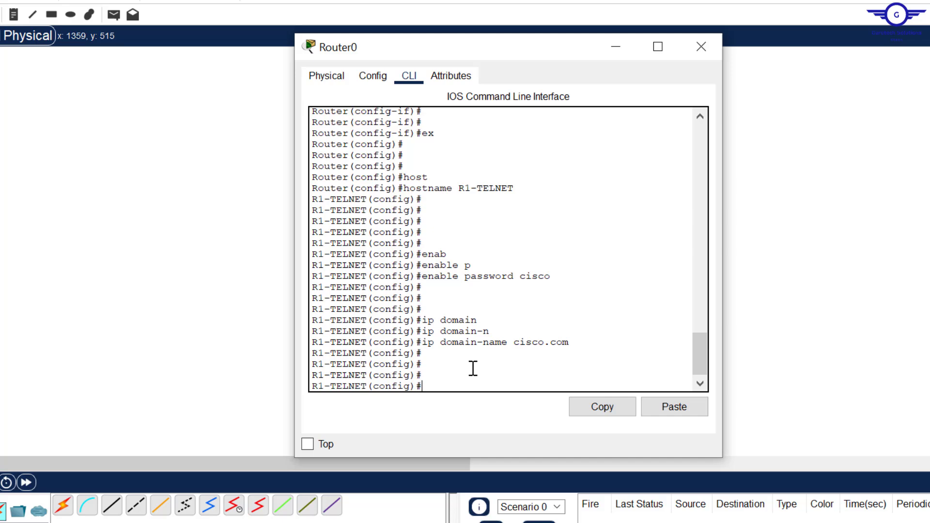
# - Create a local user account with its own password on R1-TELNET
pyautogui.write('user')
pyautogui.press('Tab')
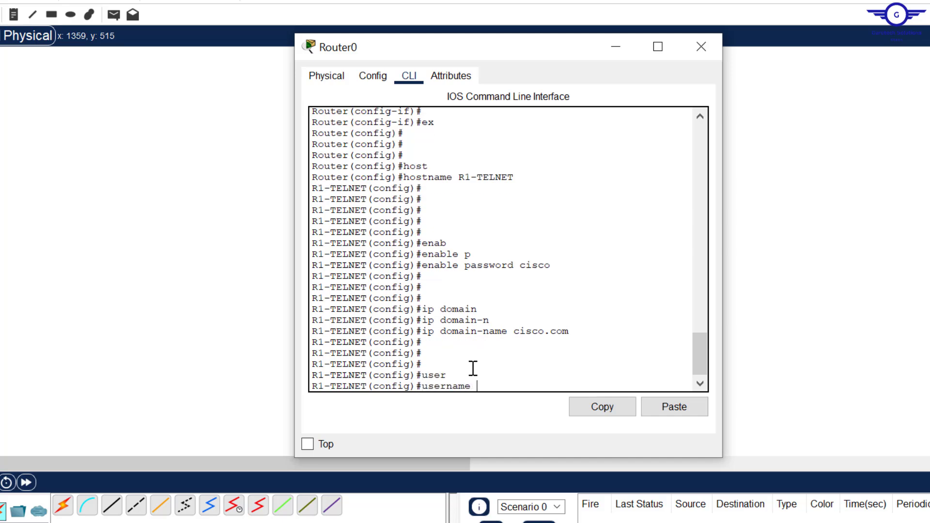
pyautogui.write('Admin pas')
pyautogui.press('Tab')
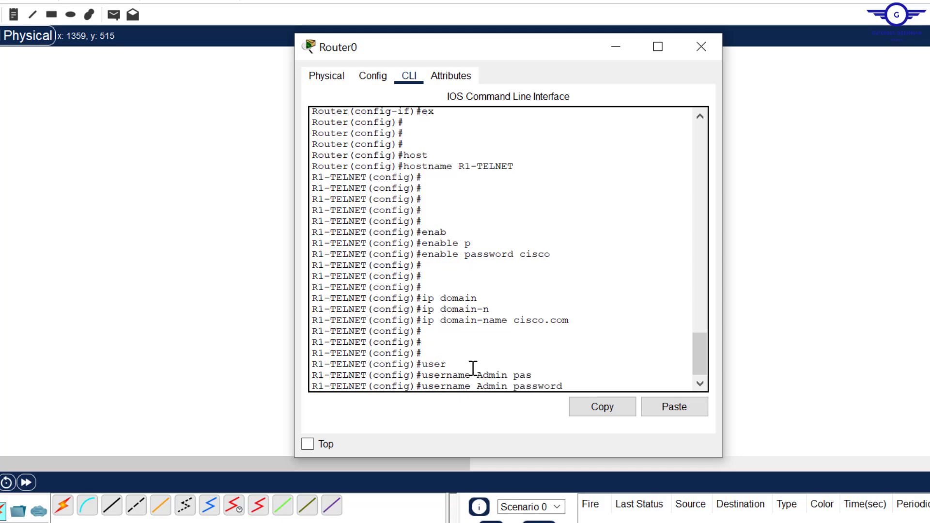
pyautogui.write('cisco')
pyautogui.press('Return')
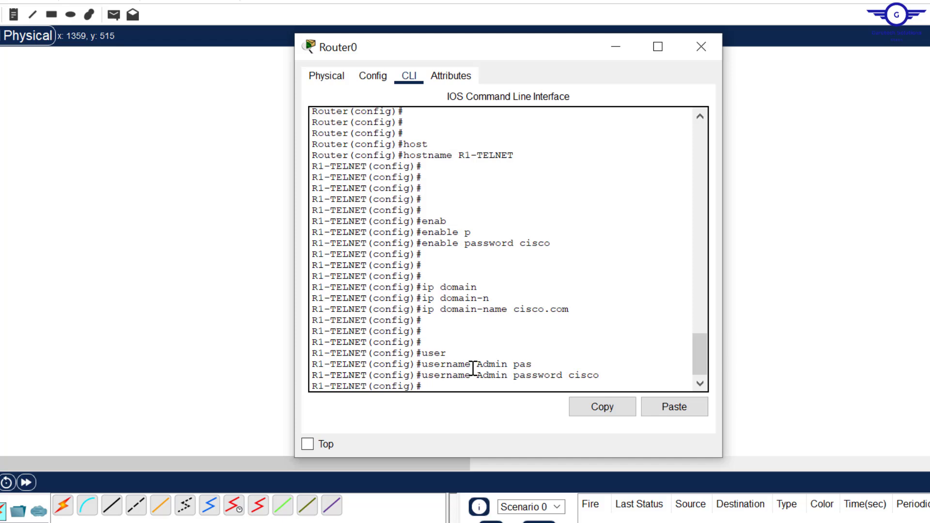
pyautogui.press('Return')
pyautogui.press('Return')
pyautogui.press('Return')
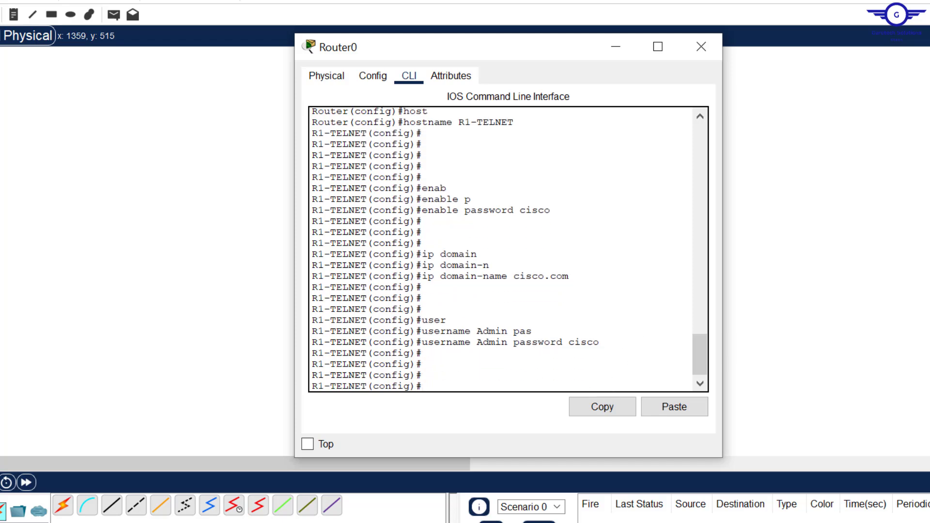
pyautogui.hotkey('alt', 'Tab')
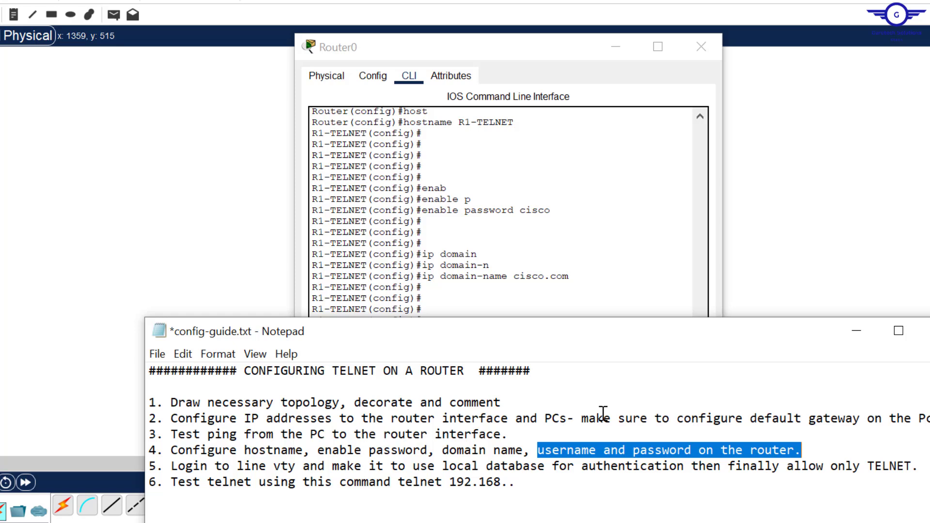
# - Highlight 'local database for authentication' in step 5, then point out the username command in the router CLI
pyautogui.moveTo(450, 466); pyautogui.dragTo(691, 465)
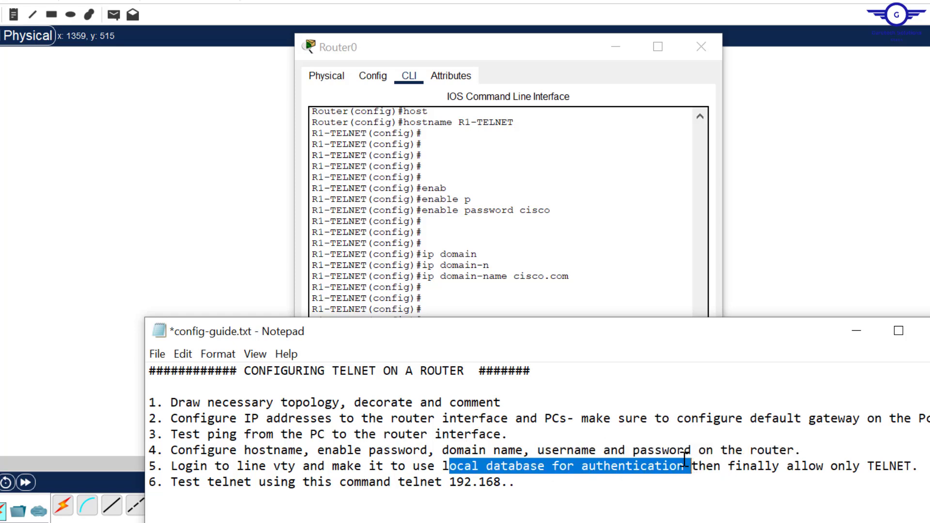
pyautogui.click(508, 233)
pyautogui.moveTo(602, 343); pyautogui.dragTo(422, 346)
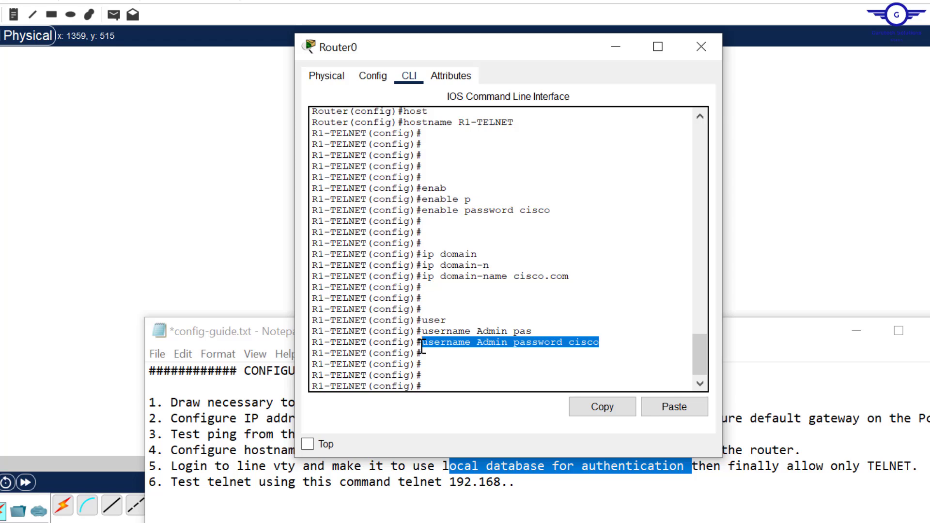
# - Enter configuration mode for vty lines 0 to 15
pyautogui.click(440, 384)
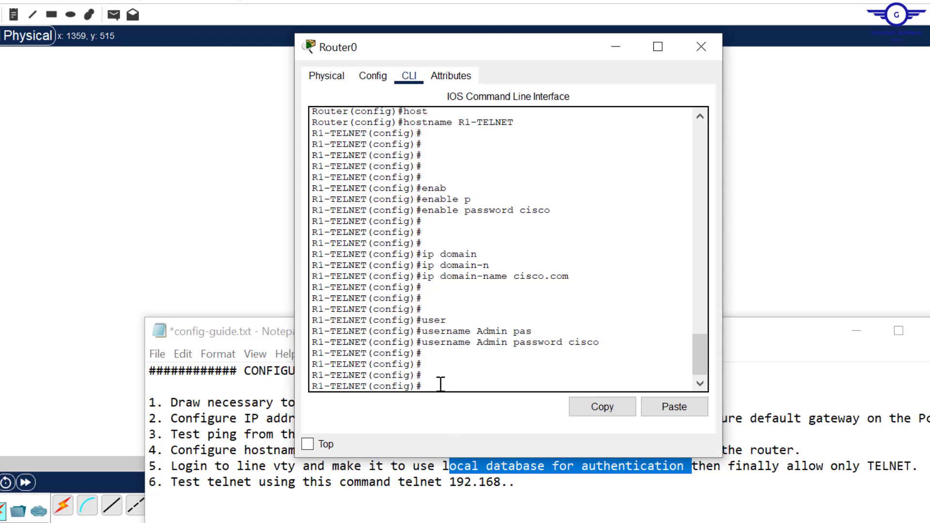
pyautogui.press('Return')
pyautogui.press('Return')
pyautogui.write('line vt')
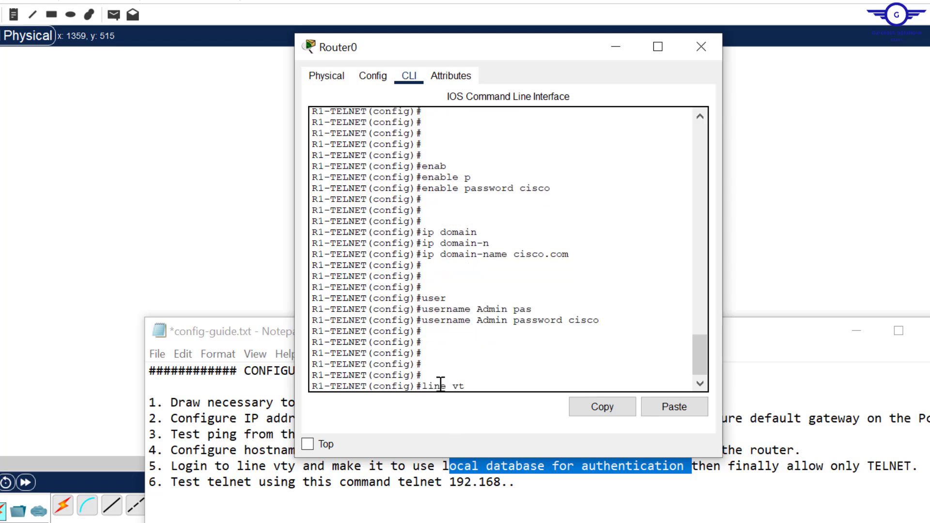
pyautogui.write('y 0 15')
pyautogui.press('Return')
pyautogui.press('Return')
pyautogui.press('Return')
pyautogui.press('Return')
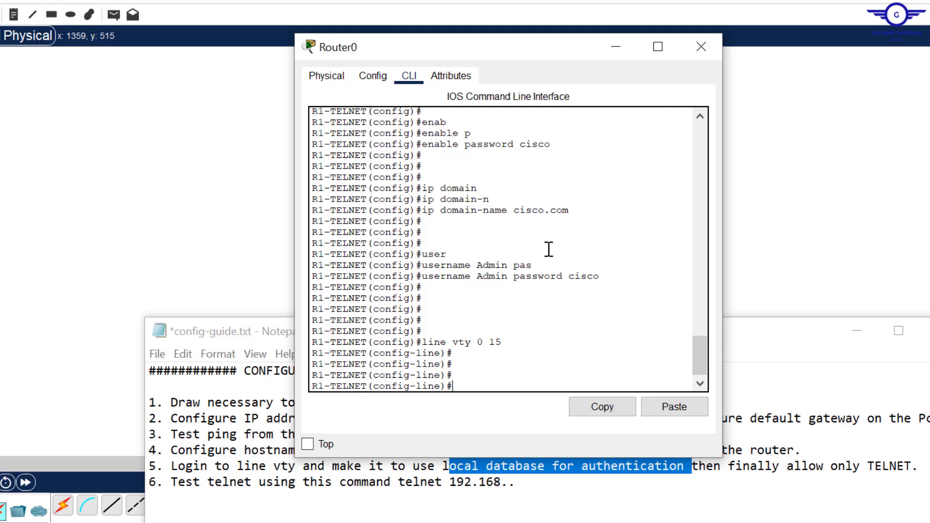
pyautogui.moveTo(614, 283); pyautogui.dragTo(426, 279)
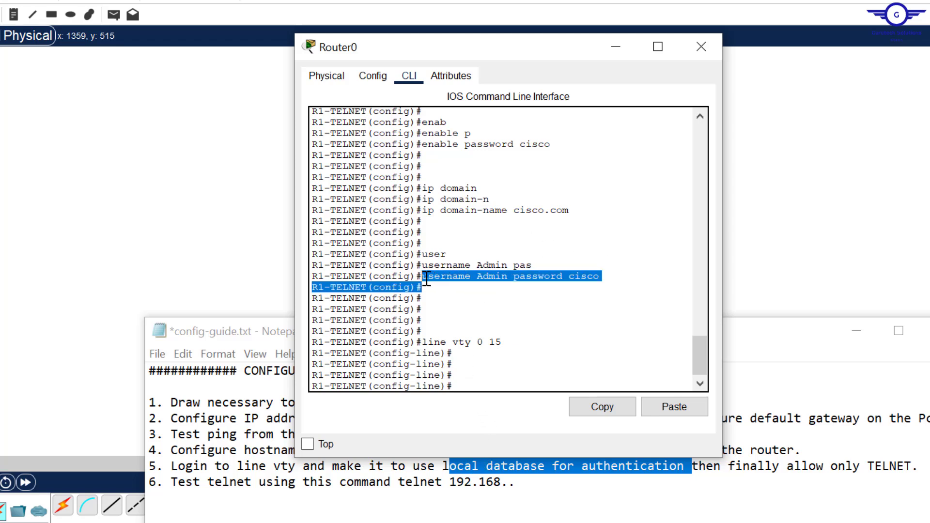
pyautogui.click(426, 279)
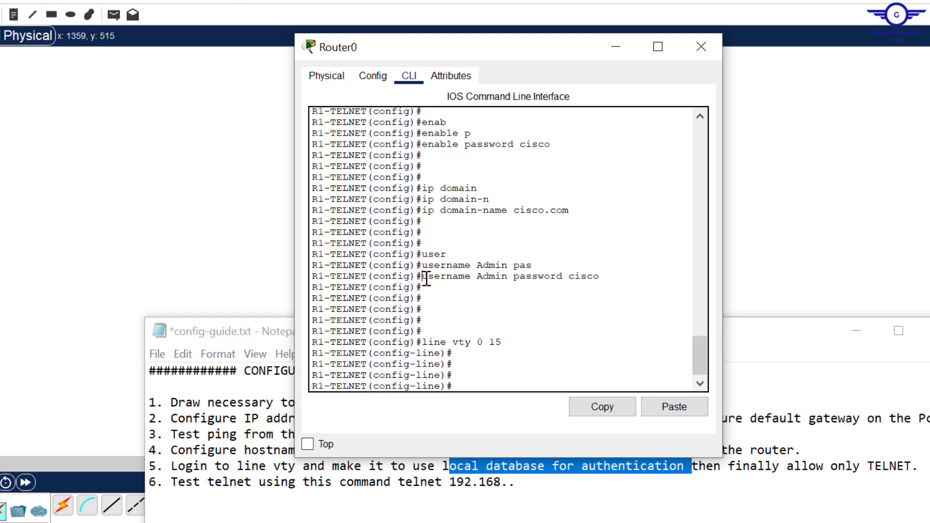
# - Require local user login on the vty lines with login local
pyautogui.write('logi')
pyautogui.press('Tab')
pyautogui.write('lo')
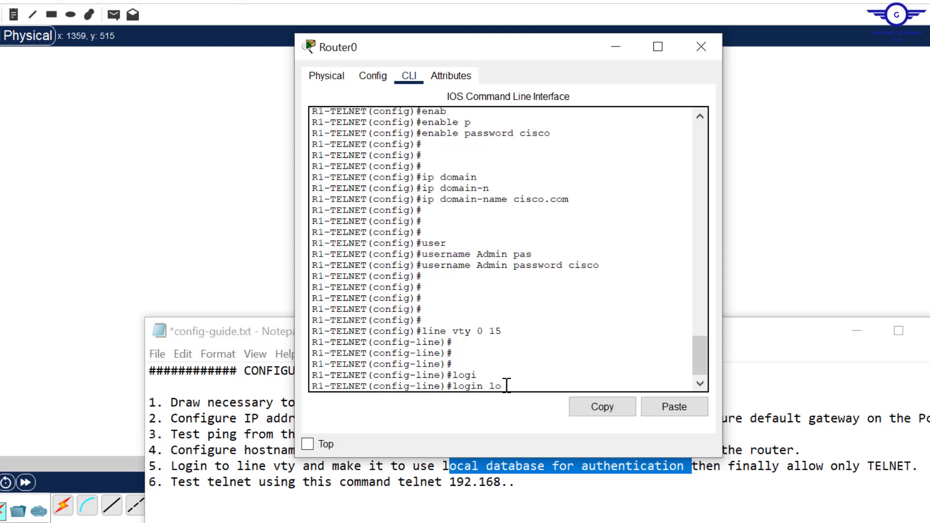
pyautogui.press('Tab')
pyautogui.press('Return')
pyautogui.press('Return')
pyautogui.press('Return')
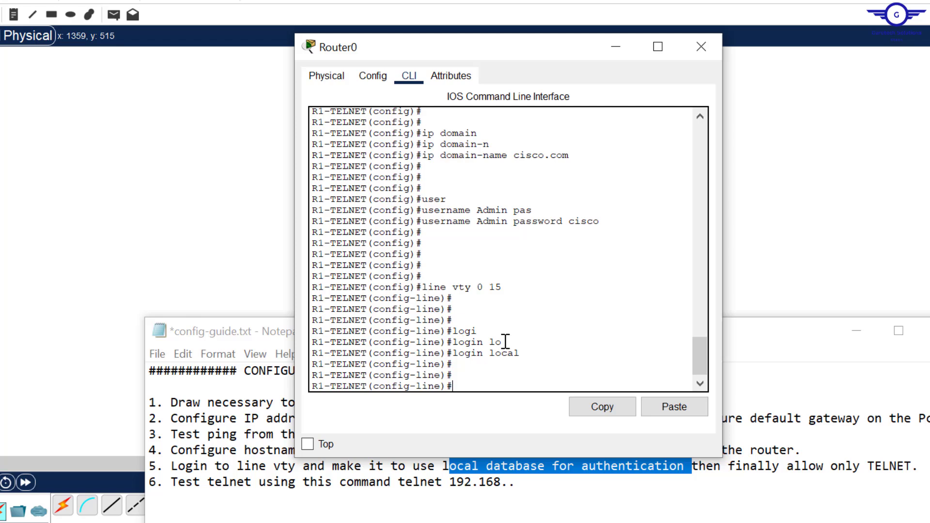
# - Restrict the vty lines to Telnet only with transport input telnet
pyautogui.write('tran')
pyautogui.press('Tab')
pyautogui.write('in')
pyautogui.press('Tab')
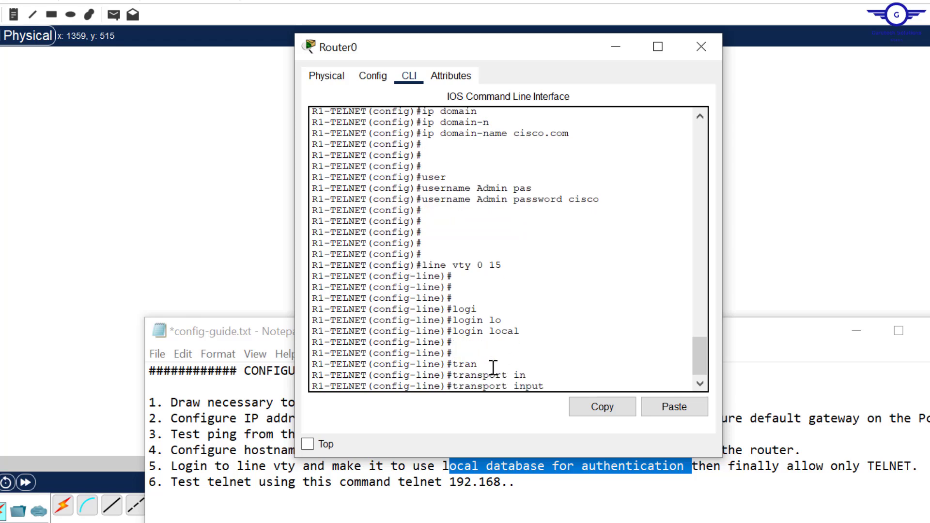
pyautogui.write('T')
pyautogui.press('Tab')
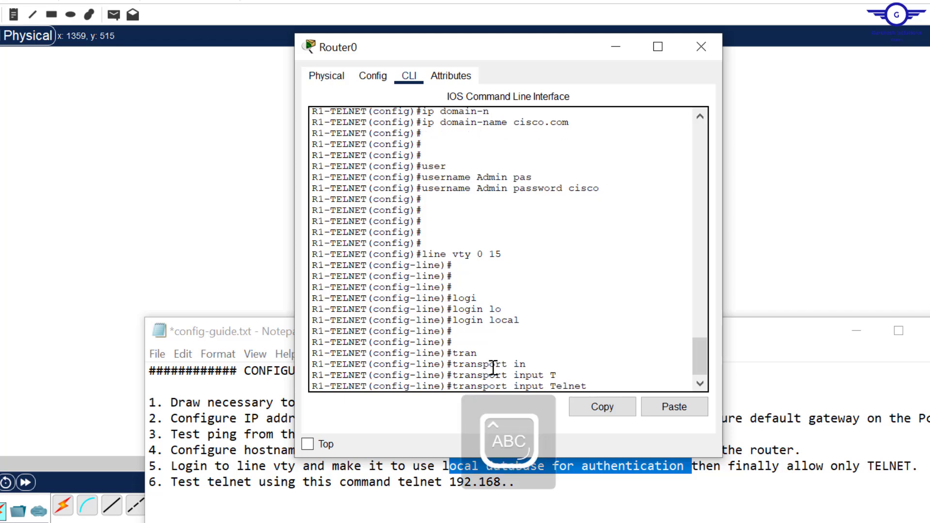
pyautogui.press('Return')
pyautogui.press('Return')
pyautogui.press('Return')
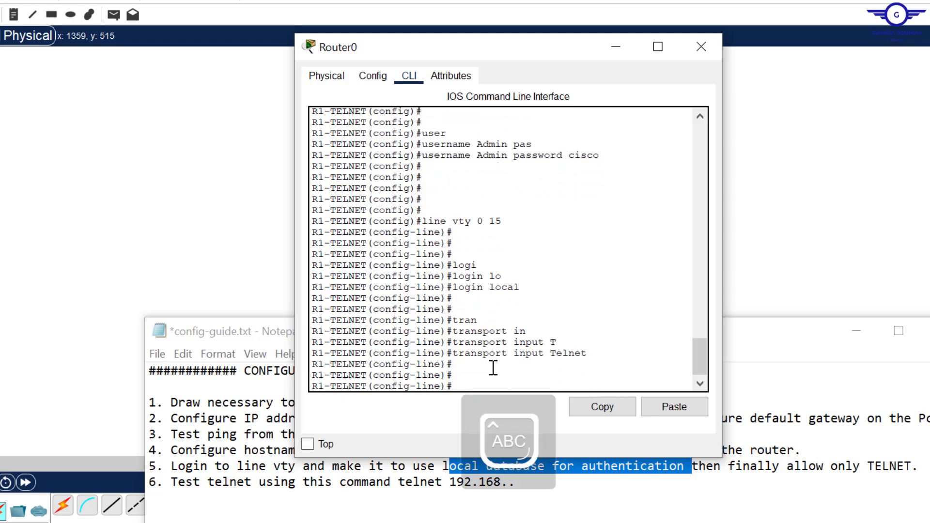
# - Exit line mode and save the router configuration with do wr
pyautogui.write('EXIT')
pyautogui.press('Return')
pyautogui.press('Return')
pyautogui.press('Return')
pyautogui.press('Return')
pyautogui.press('Return')
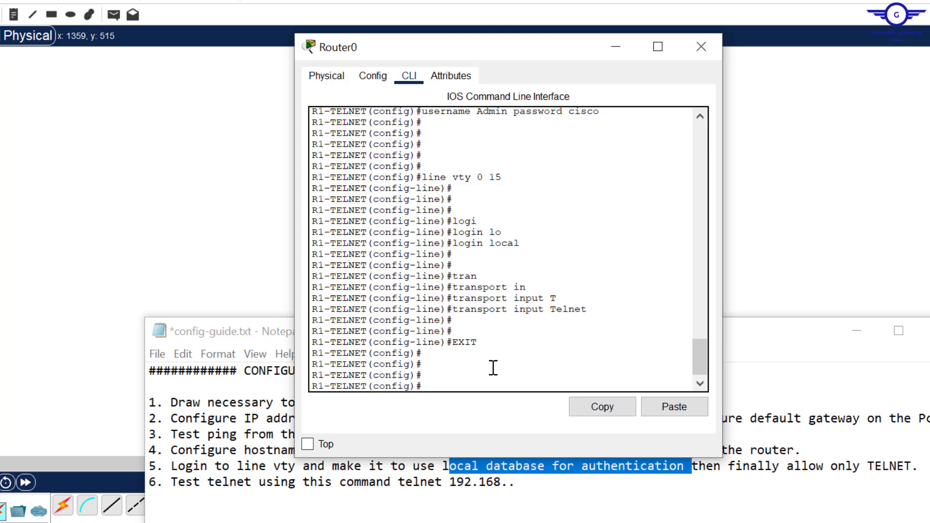
pyautogui.write('DO WR')
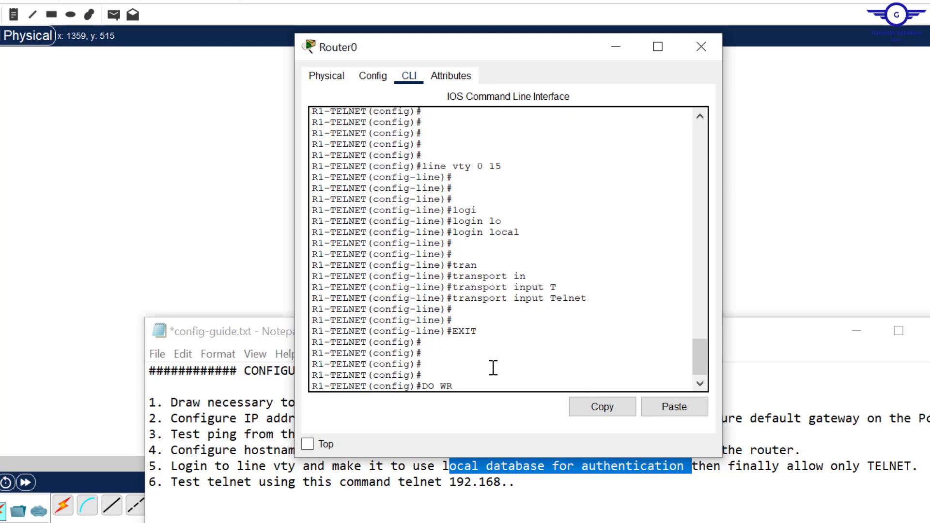
pyautogui.press('Return')
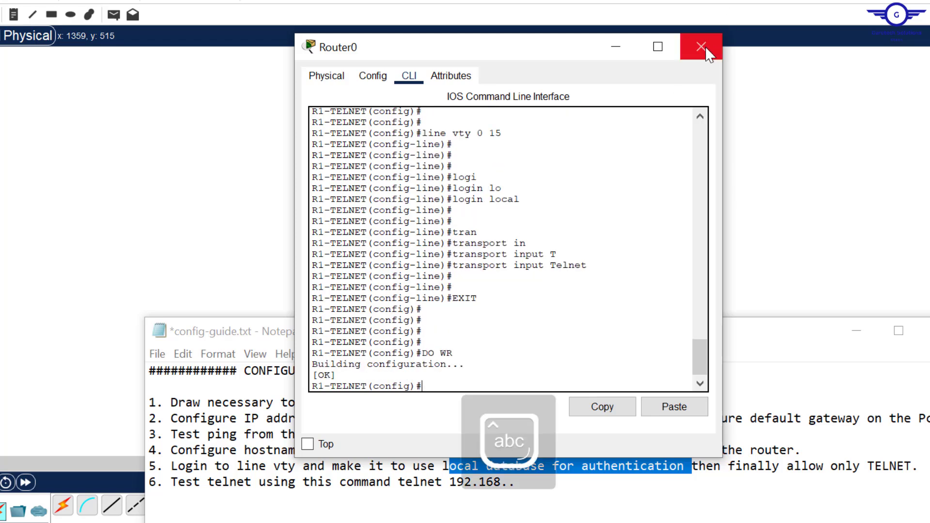
# - Close Router0 and open PC1's Command Prompt
pyautogui.click(702, 46)
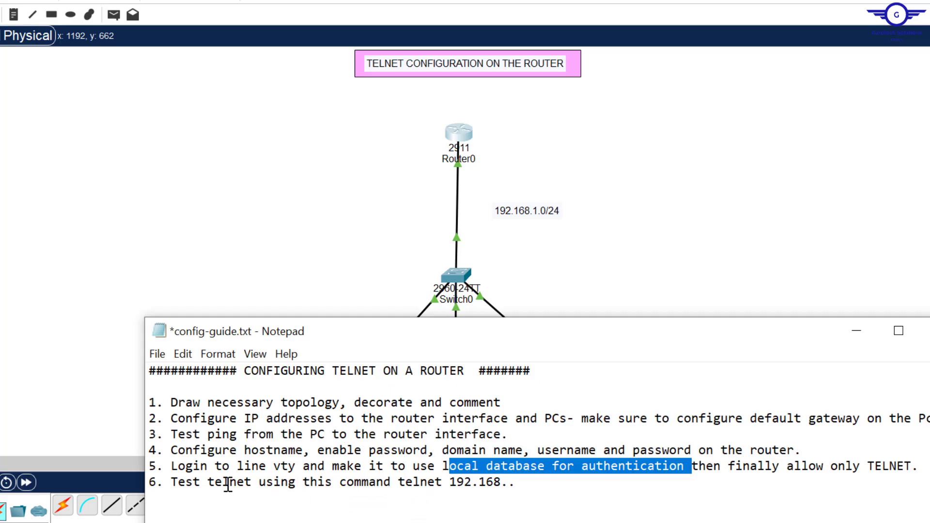
pyautogui.click(635, 261)
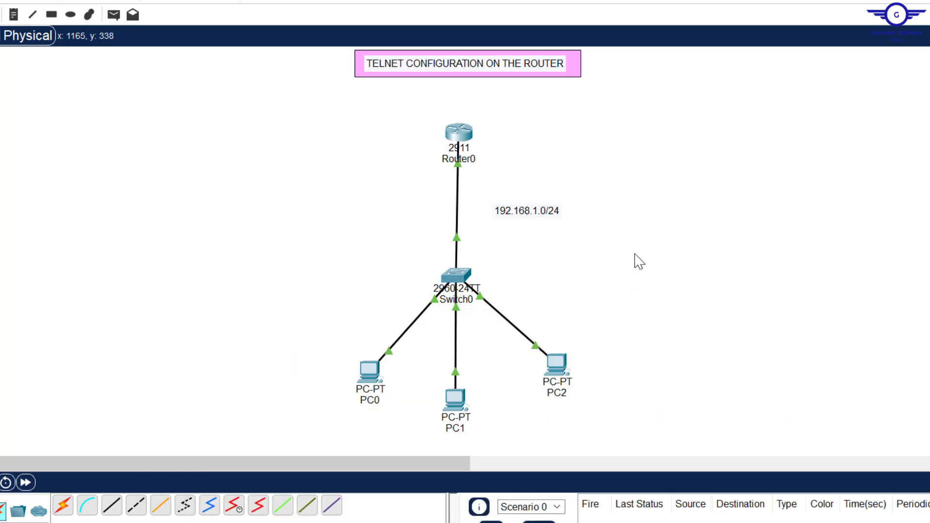
pyautogui.click(459, 411)
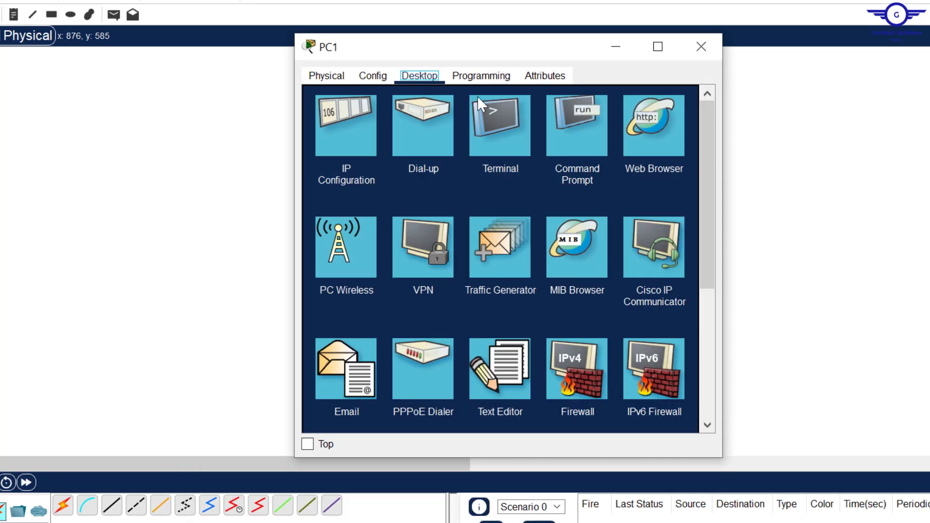
pyautogui.click(574, 139)
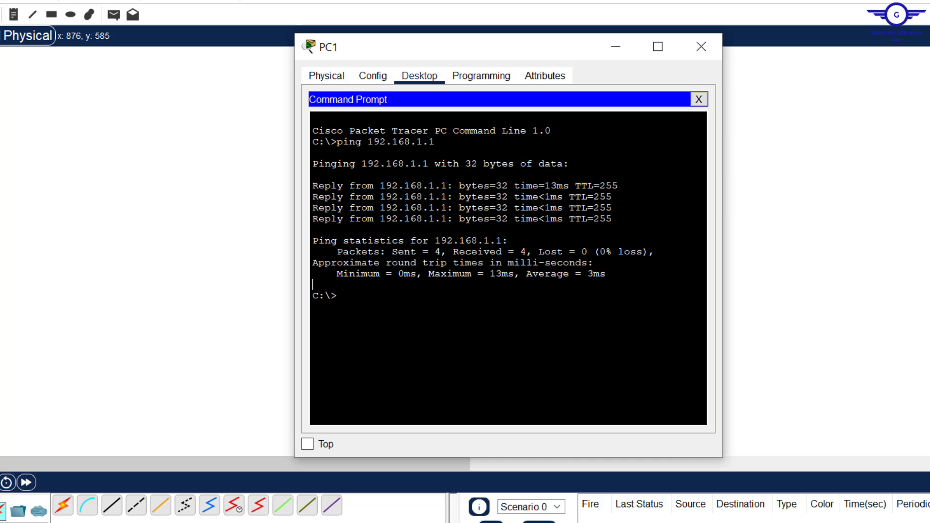
# - Telnet from PC1 to 192.168.1.1, log in as the local user, and confirm the R1-TELNET> prompt
pyautogui.write('telnet 192.168.1')
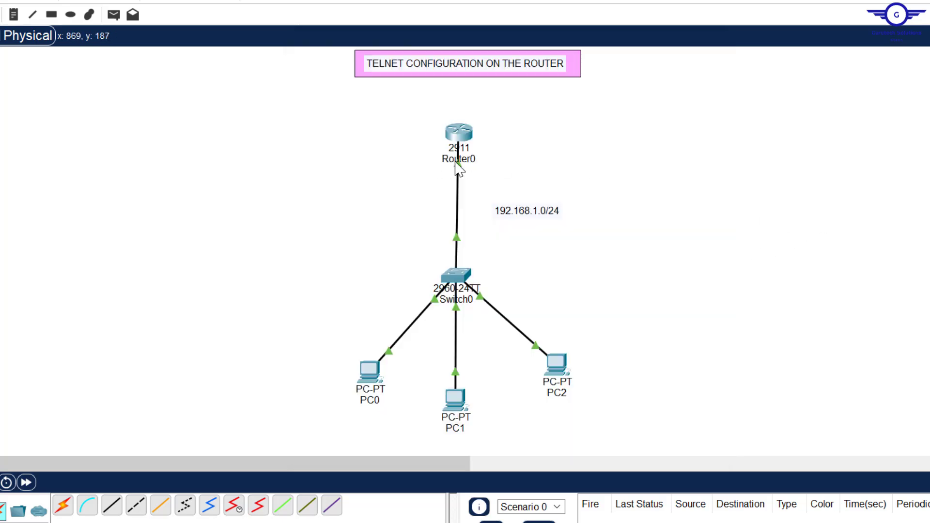
pyautogui.click(456, 400)
pyautogui.press('Return')
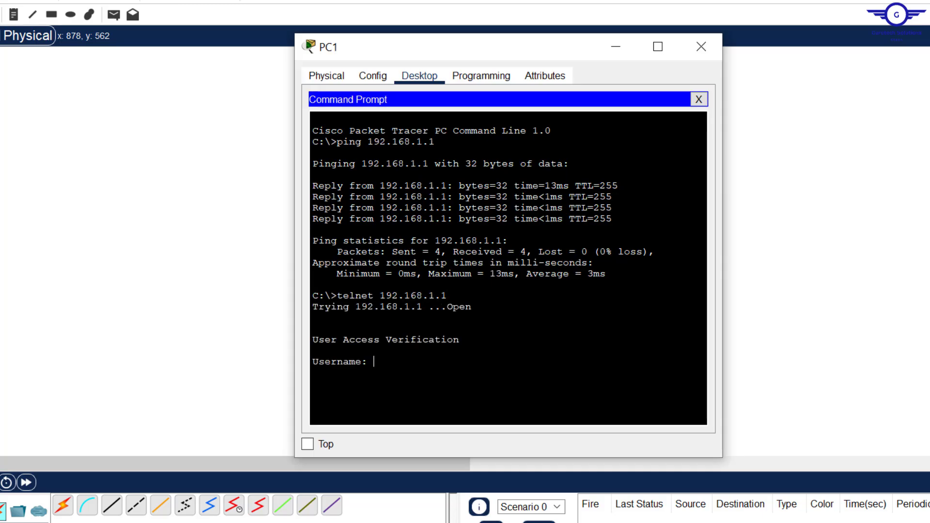
pyautogui.write('Admin')
pyautogui.press('Return')
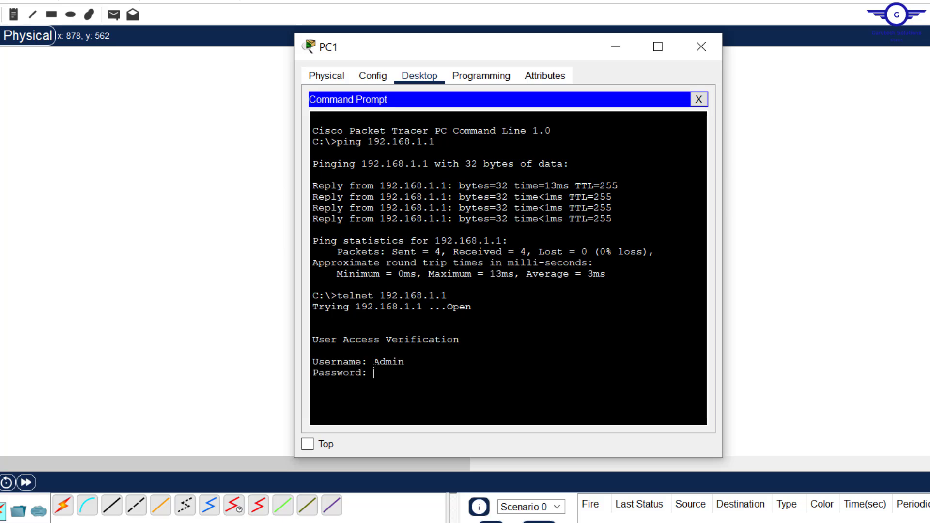
pyautogui.press('Return')
pyautogui.press('Return')
pyautogui.press('Return')
pyautogui.press('Return')
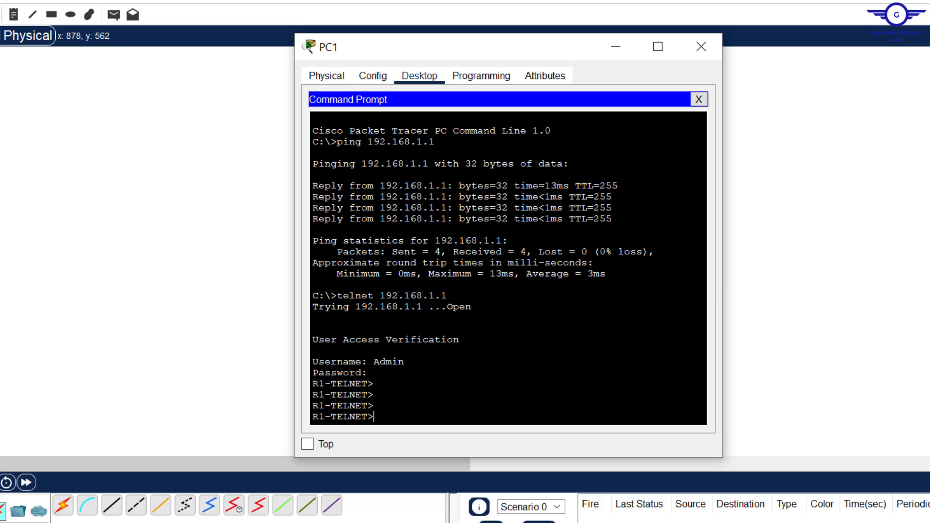
pyautogui.moveTo(374, 384); pyautogui.dragTo(288, 383)
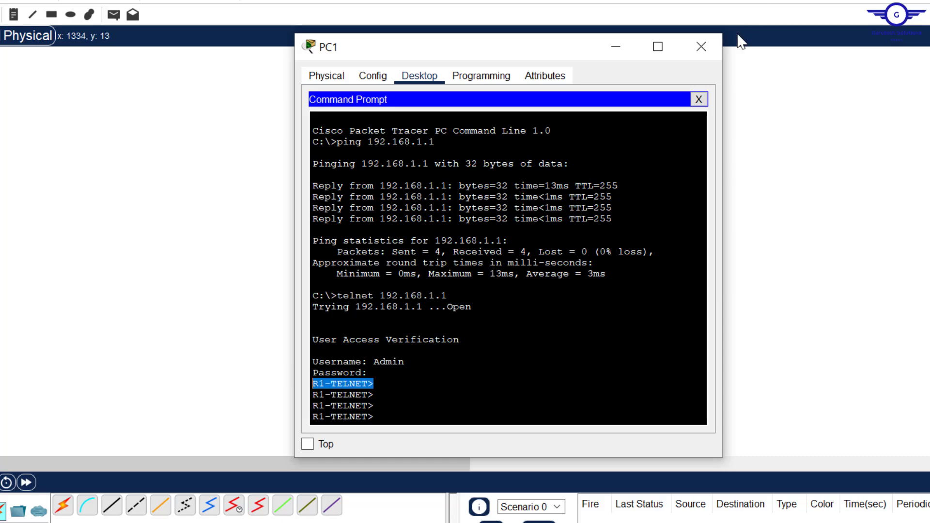
pyautogui.click(701, 47)
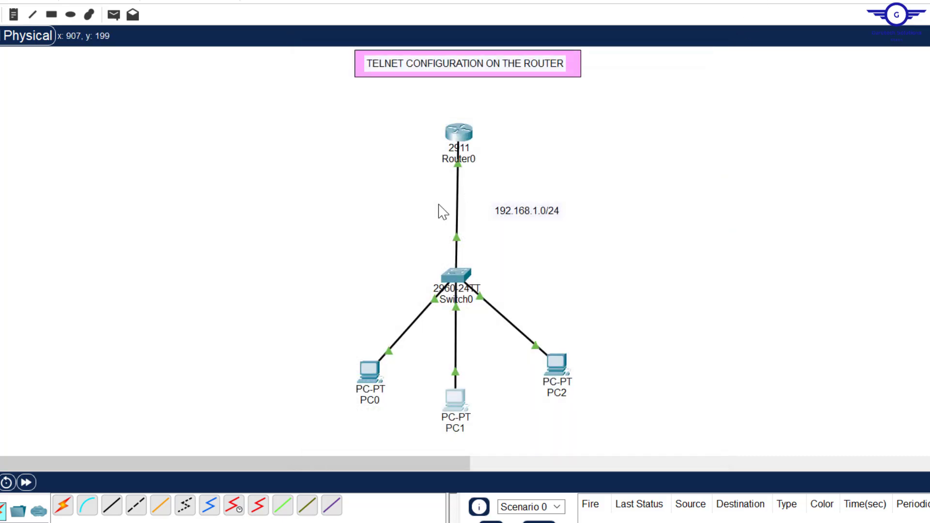
# - Telnet from PC0's Command Prompt to 192.168.1.1 and log in as the local user
pyautogui.click(368, 374)
pyautogui.click(575, 156)
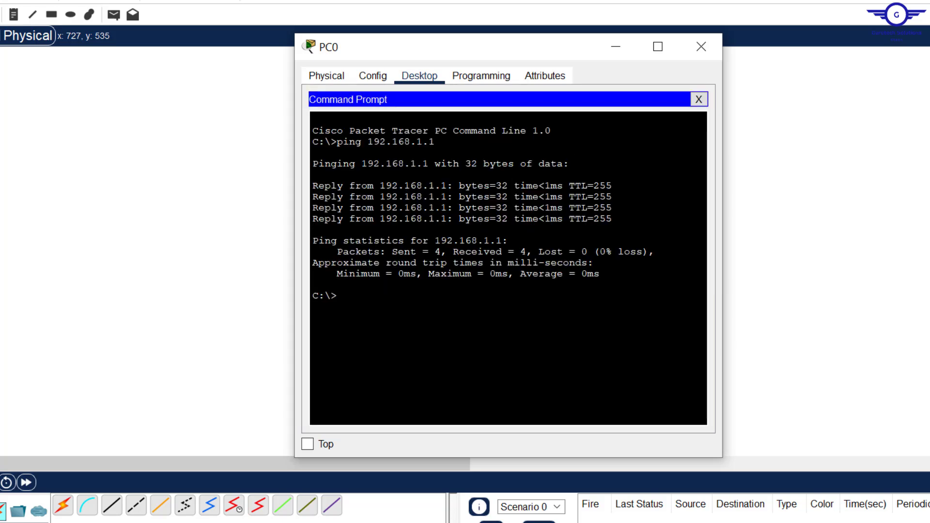
pyautogui.write('telnet 192.168.1.1')
pyautogui.press('Return')
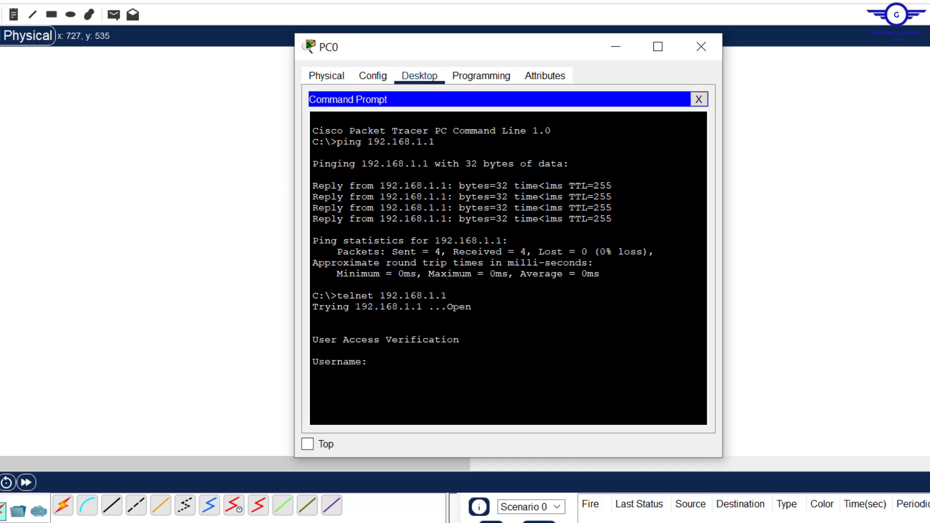
pyautogui.write('Admin')
pyautogui.press('Return')
pyautogui.press('Return')
pyautogui.press('Return')
pyautogui.press('Return')
pyautogui.press('Return')
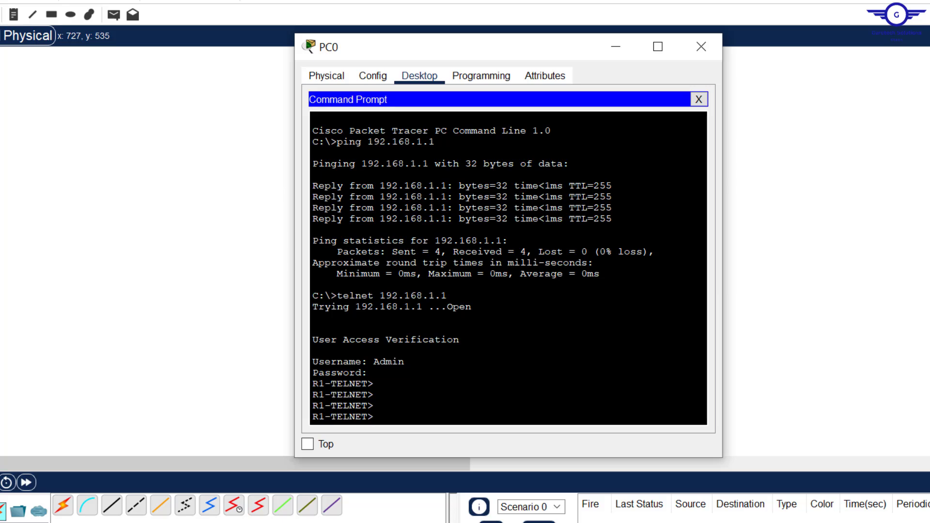
# - Enter privileged and global config mode, set hostname PC0-R1-TELNET, then open PC2
pyautogui.write('en')
pyautogui.press('Return')
pyautogui.press('Return')
pyautogui.press('Return')
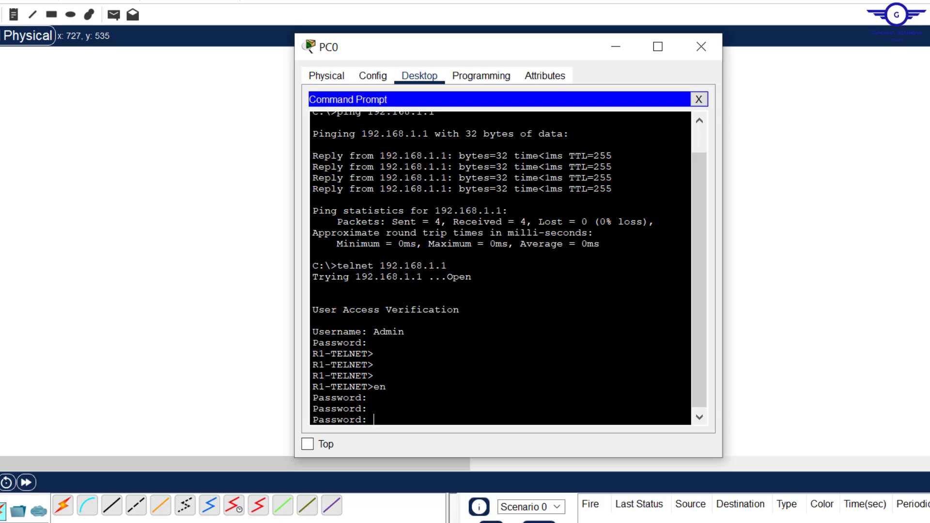
pyautogui.press('Return')
pyautogui.press('Return')
pyautogui.write('conf t')
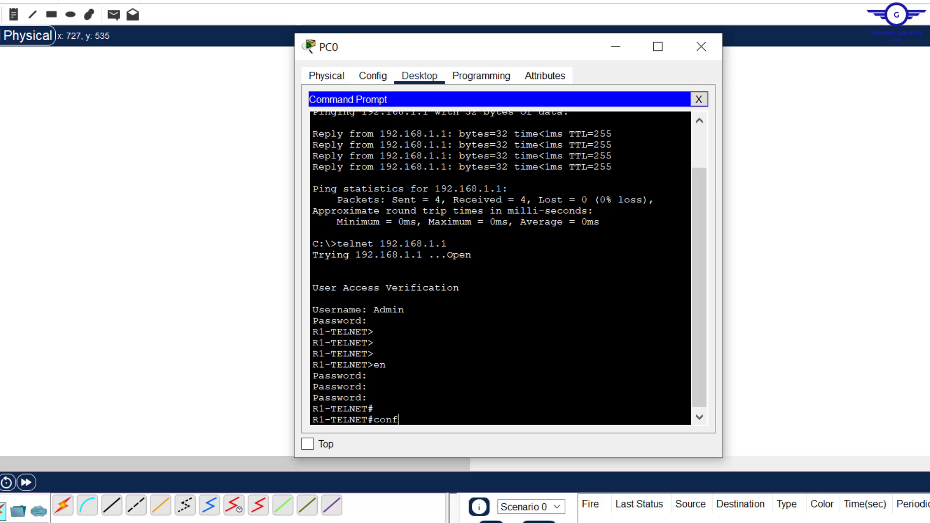
pyautogui.press('Return')
pyautogui.press('Return')
pyautogui.press('Return')
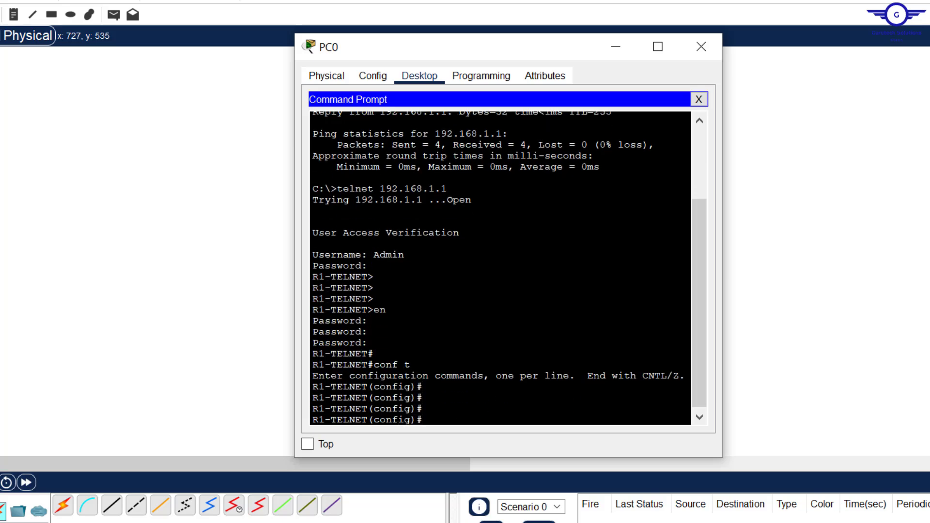
pyautogui.write('host')
pyautogui.press('Tab')
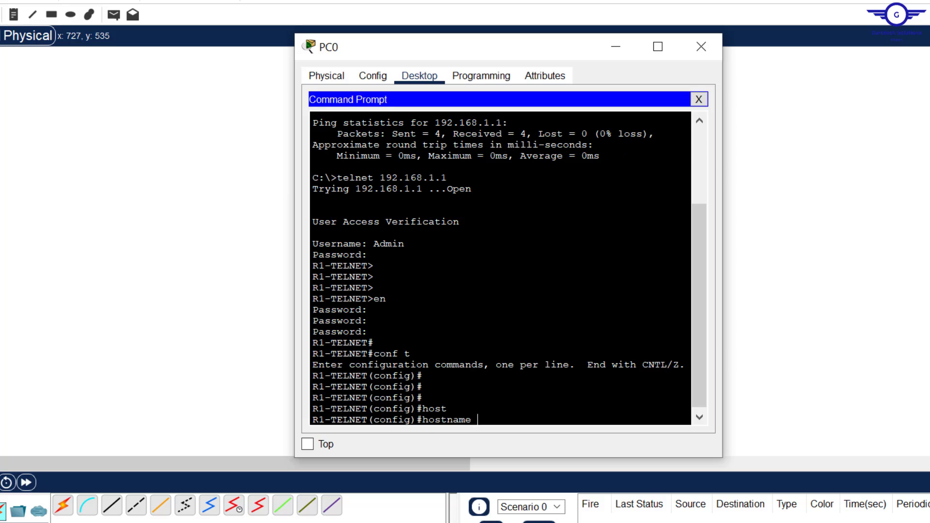
pyautogui.write('PC0-R1-TELNET')
pyautogui.press('Return')
pyautogui.press('Return')
pyautogui.press('Return')
pyautogui.press('Return')
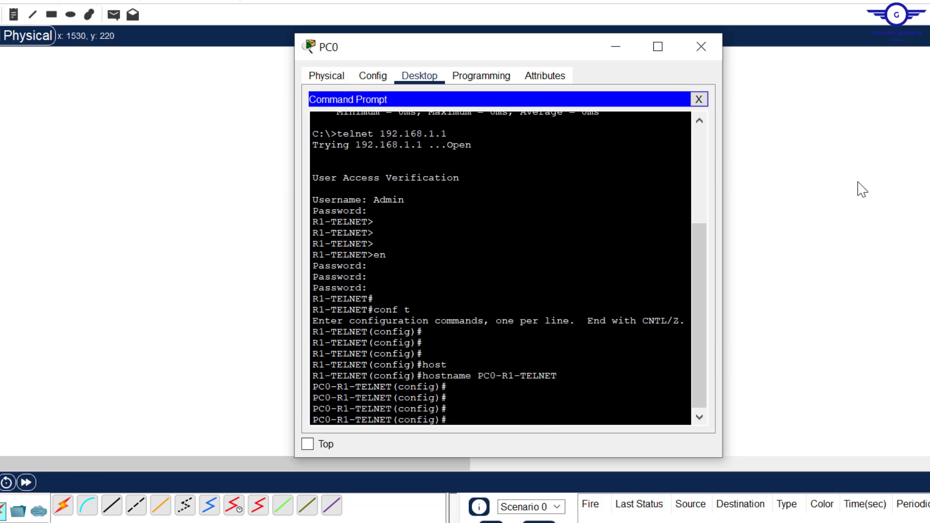
pyautogui.moveTo(858, 181); pyautogui.dragTo(561, 380)
pyautogui.click(557, 370)
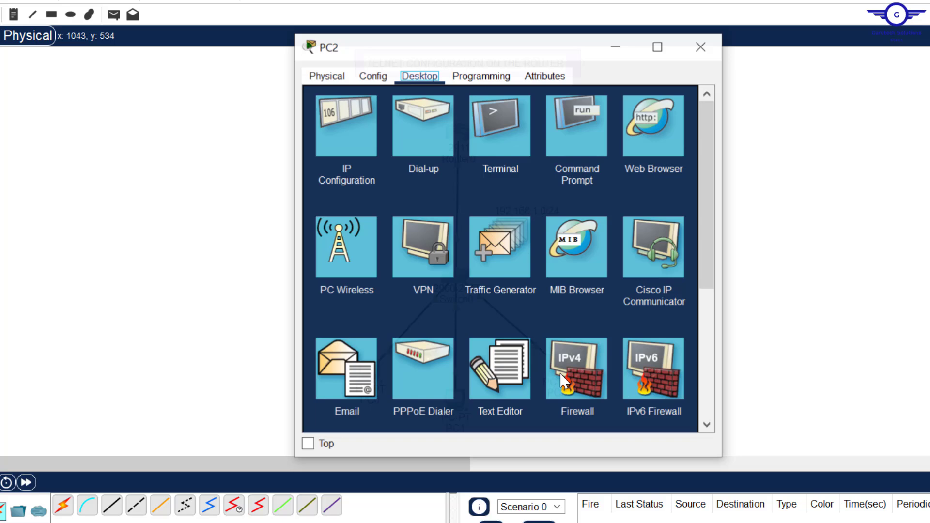
# - Telnet from PC2 to 192.168.1.1, log in, and confirm the PC0-R1-TELNET> prompt
pyautogui.click(576, 138)
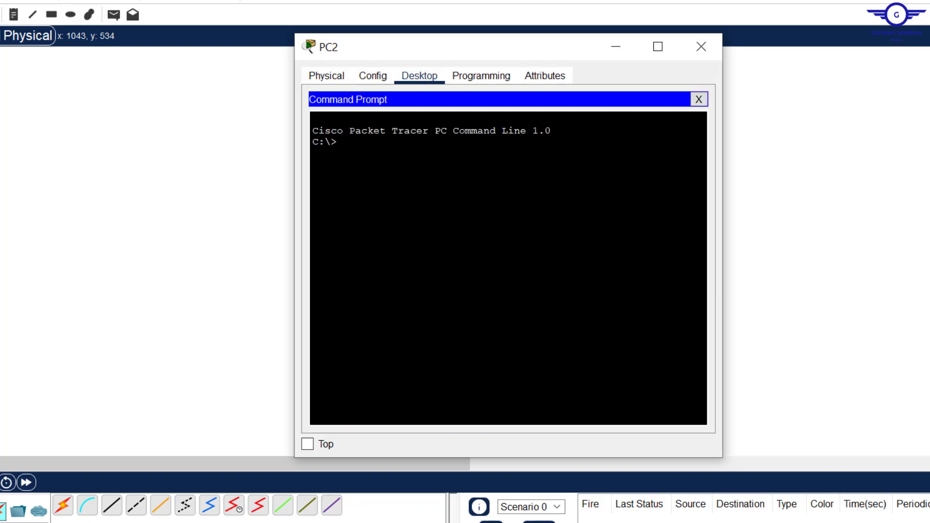
pyautogui.write('telnet 192.168.1.1')
pyautogui.press('Return')
pyautogui.write('Admin')
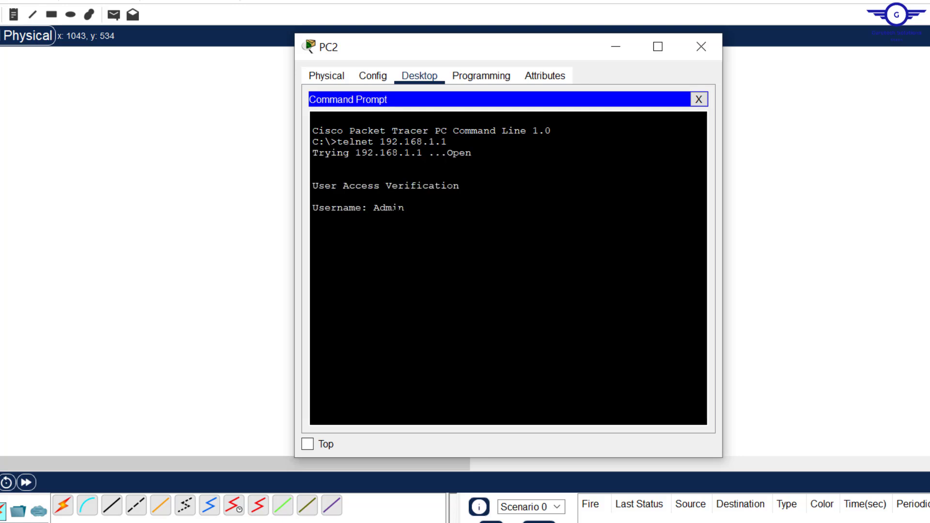
pyautogui.press('Return')
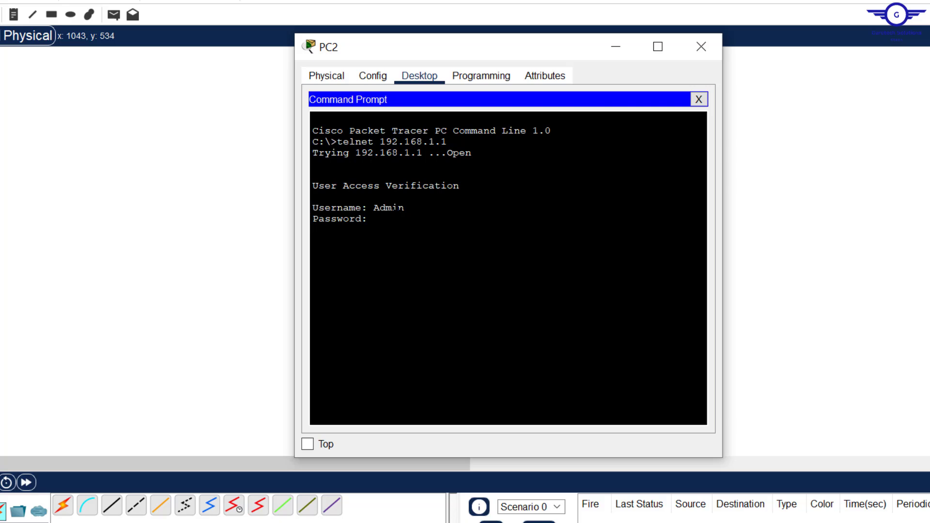
pyautogui.press('Return')
pyautogui.press('Return')
pyautogui.press('Return')
pyautogui.press('Return')
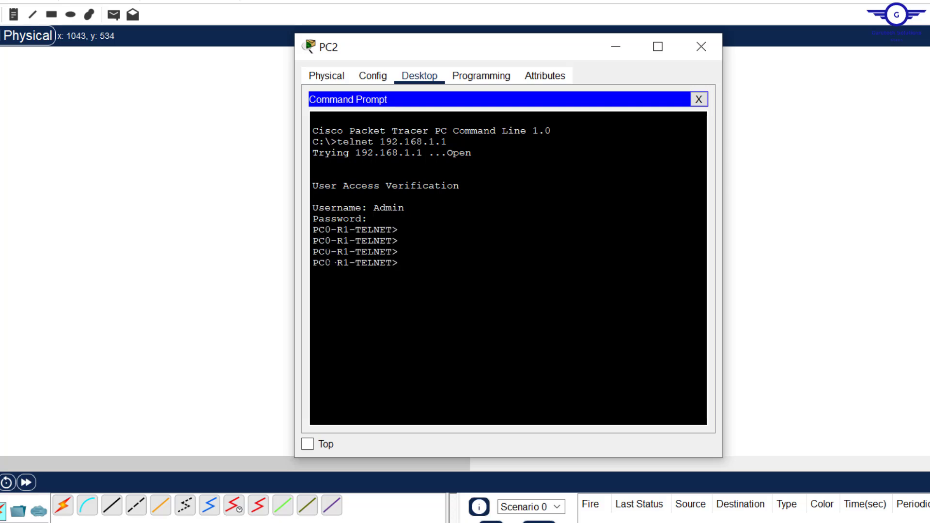
pyautogui.moveTo(318, 252); pyautogui.dragTo(399, 262)
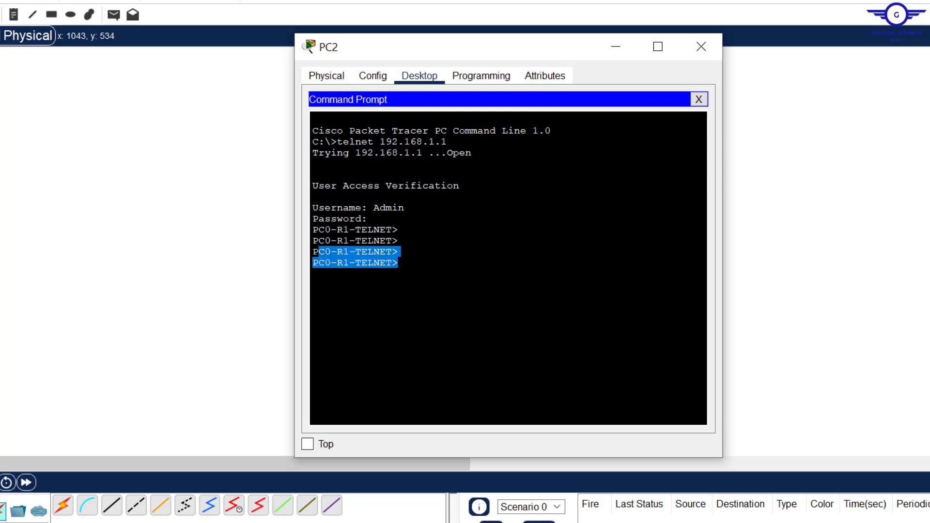
pyautogui.click(701, 48)
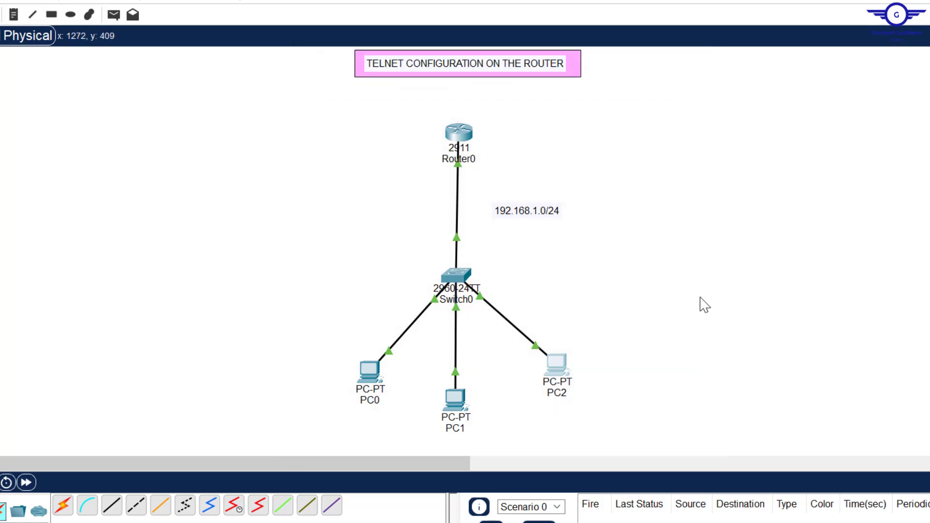